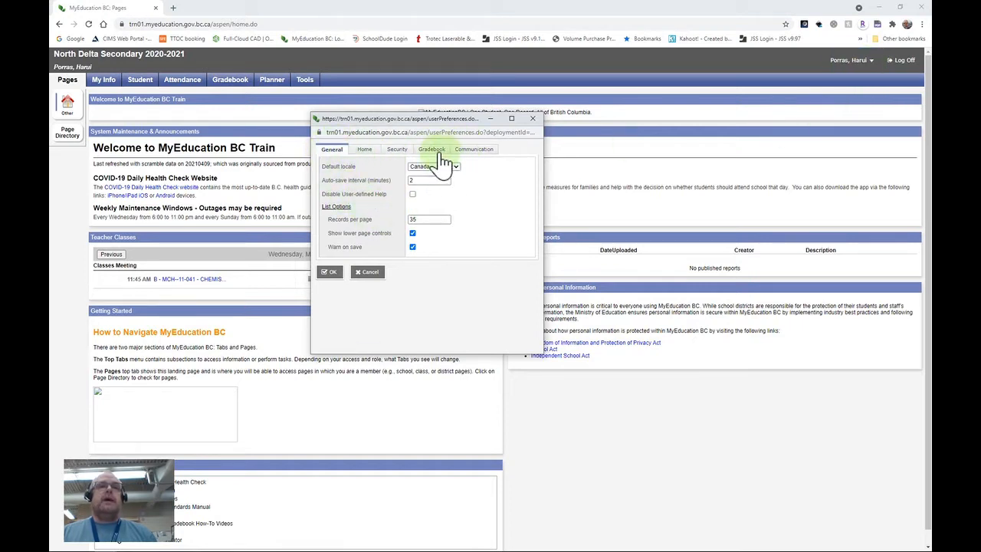
- In the Gradebook user preferences, set the default weighting for averages to Category total points
click(412, 247)
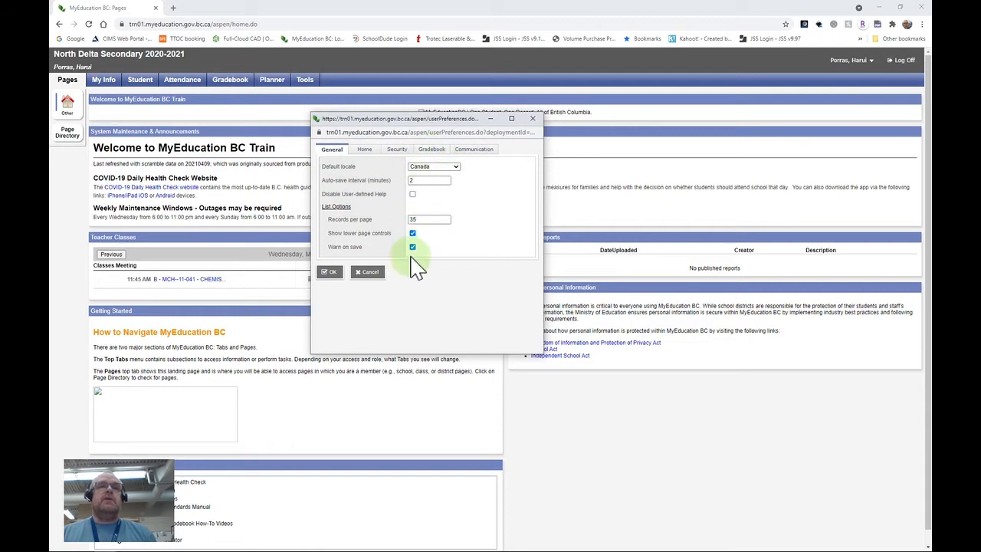
click(433, 150)
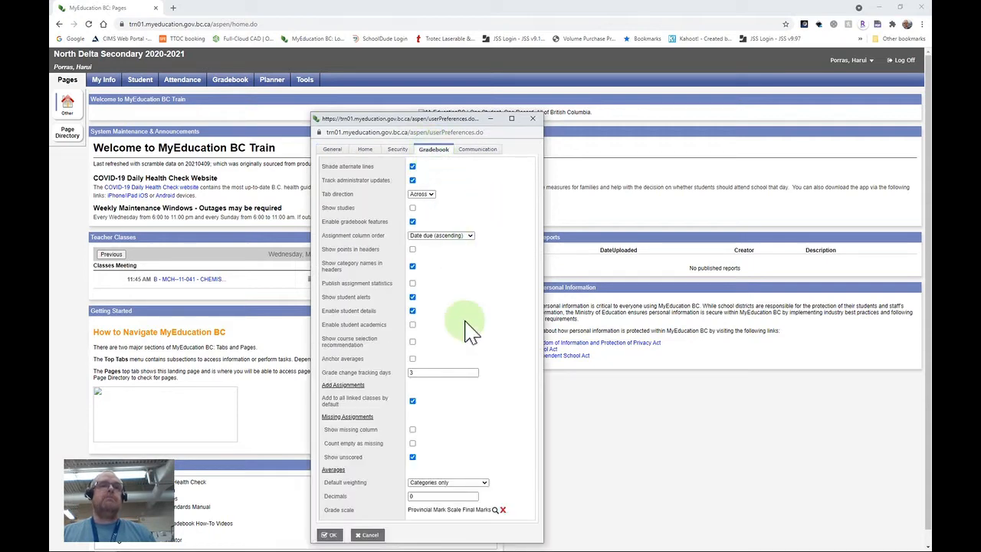
drag(431, 120, 409, 79)
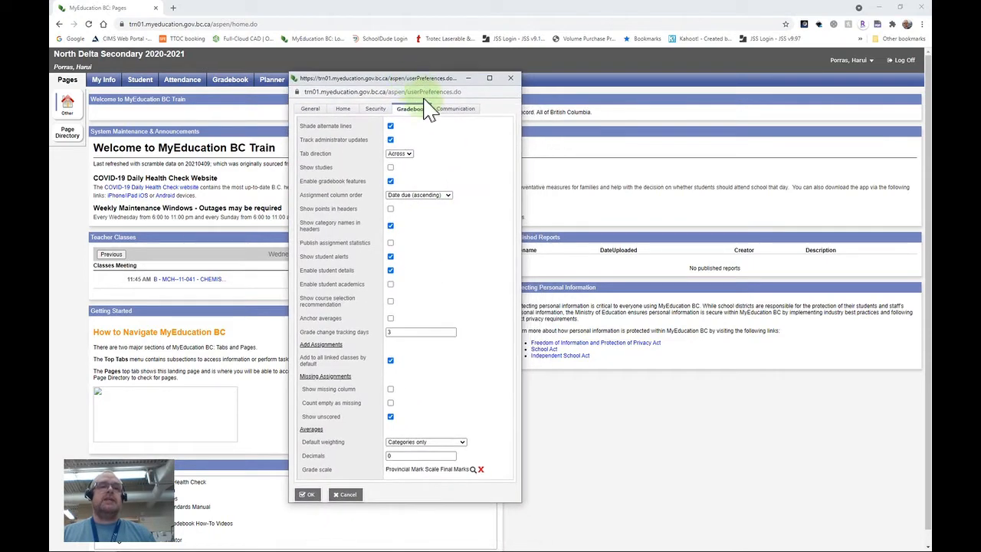
click(475, 469)
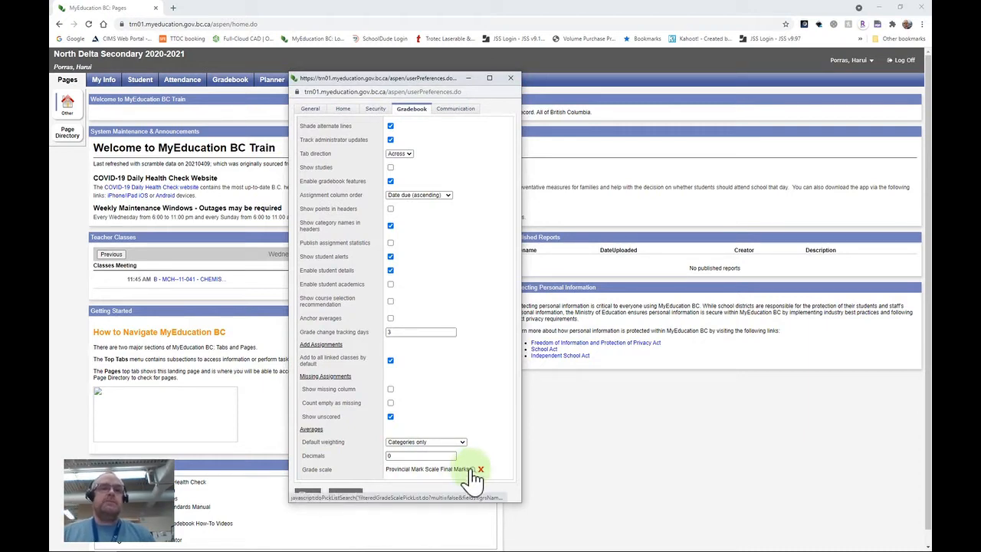
click(463, 443)
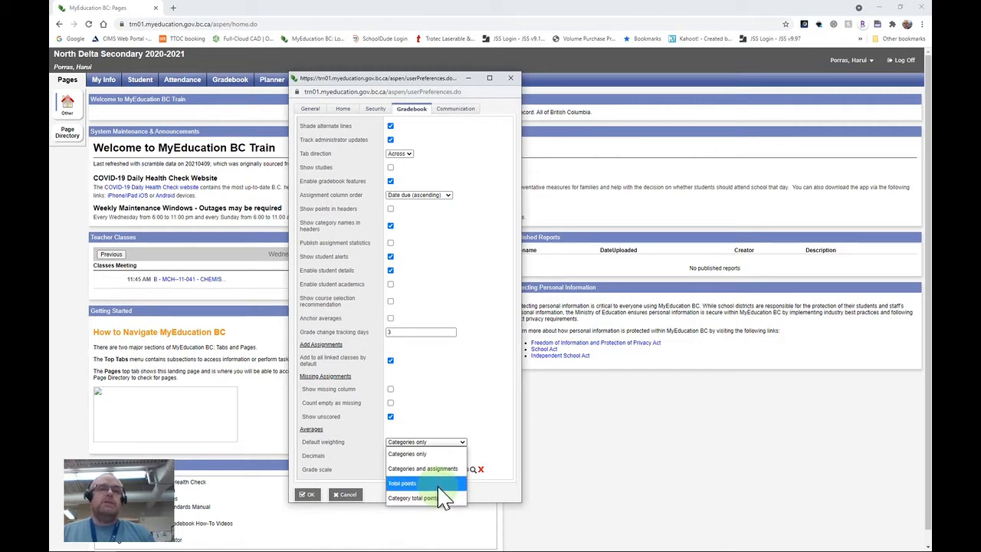
click(438, 484)
click(459, 443)
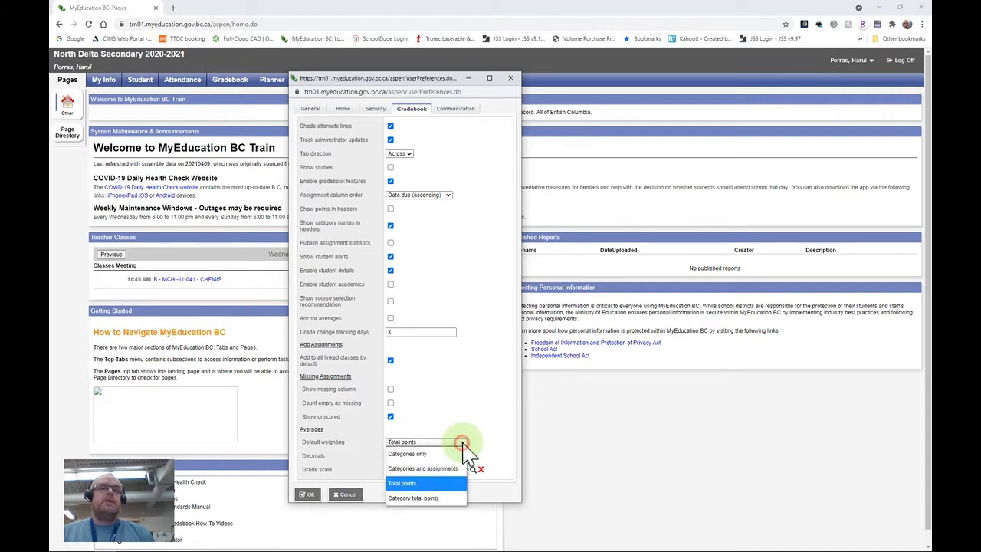
click(441, 499)
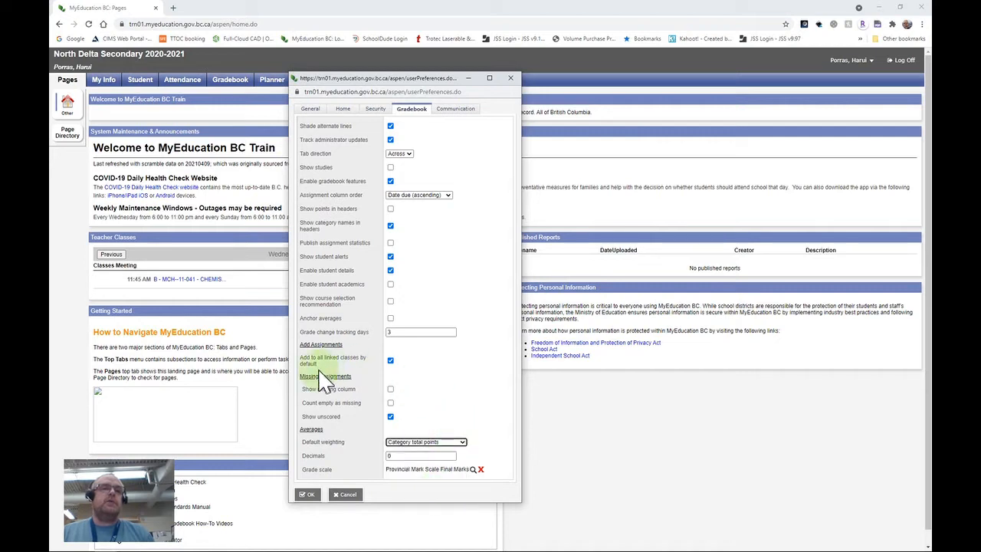
- Set the averages to 1 decimal and change the gradebook tab direction to Down
double_click(395, 456)
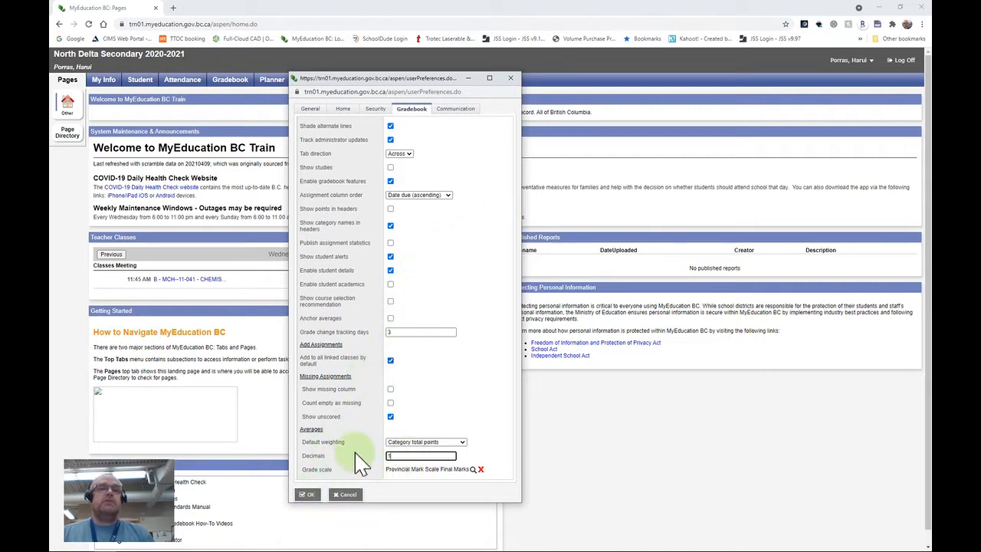
click(409, 154)
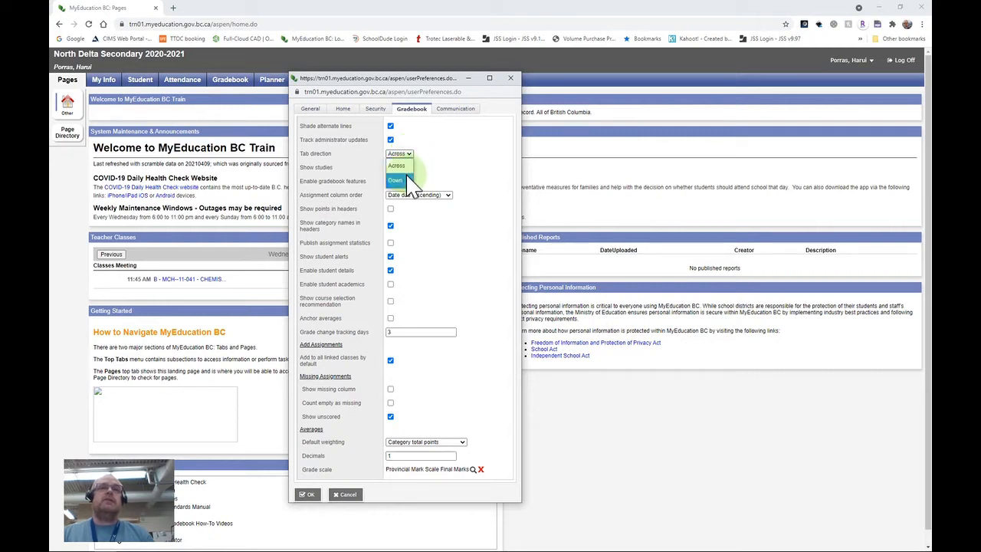
click(407, 181)
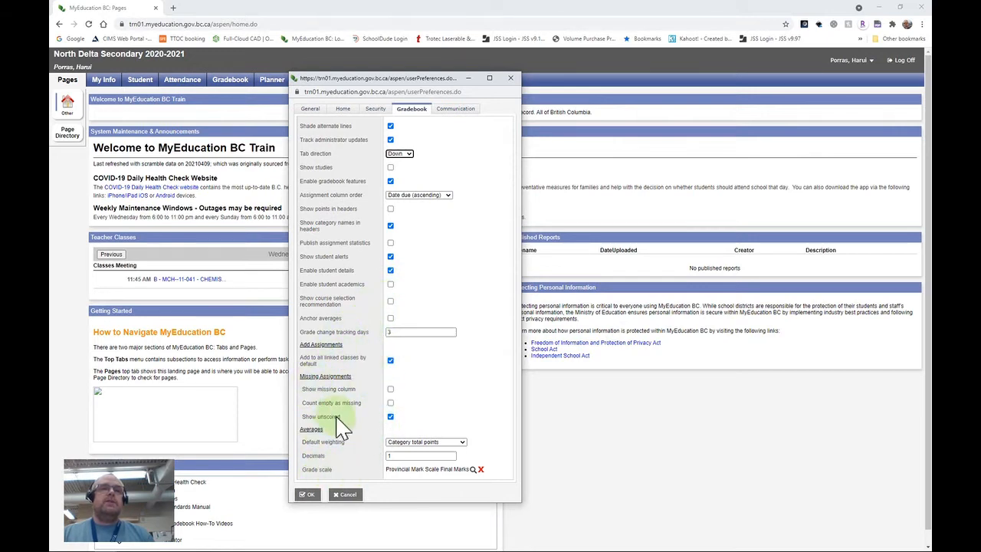
click(314, 494)
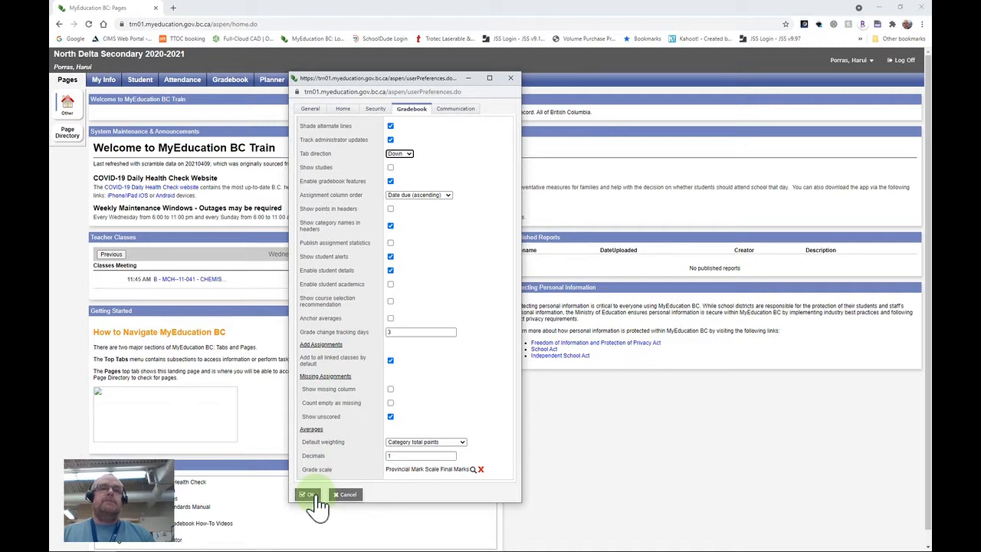
- Enable Show missing column and Count empty as missing, keep Show unscored enabled, and save the preferences
click(391, 389)
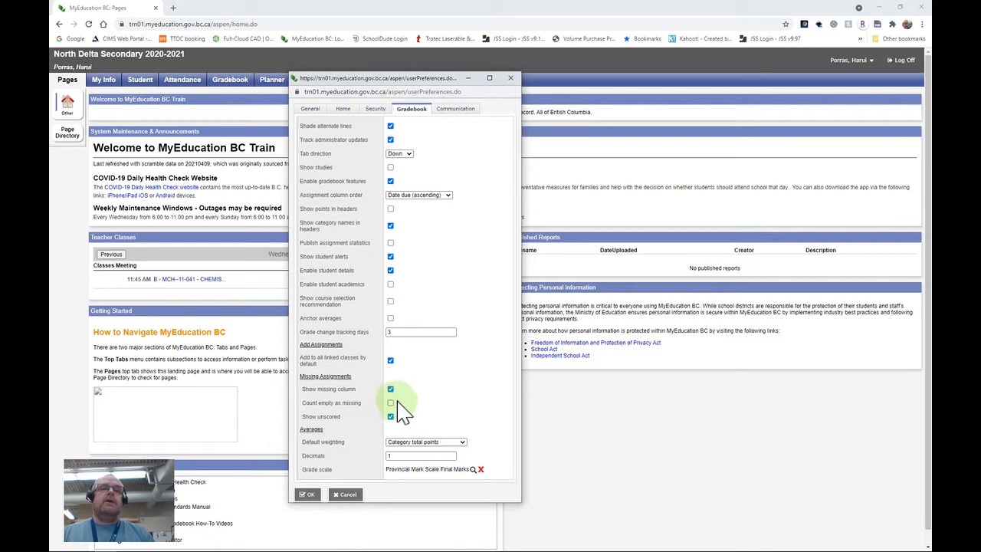
click(392, 416)
click(391, 417)
click(392, 416)
click(391, 403)
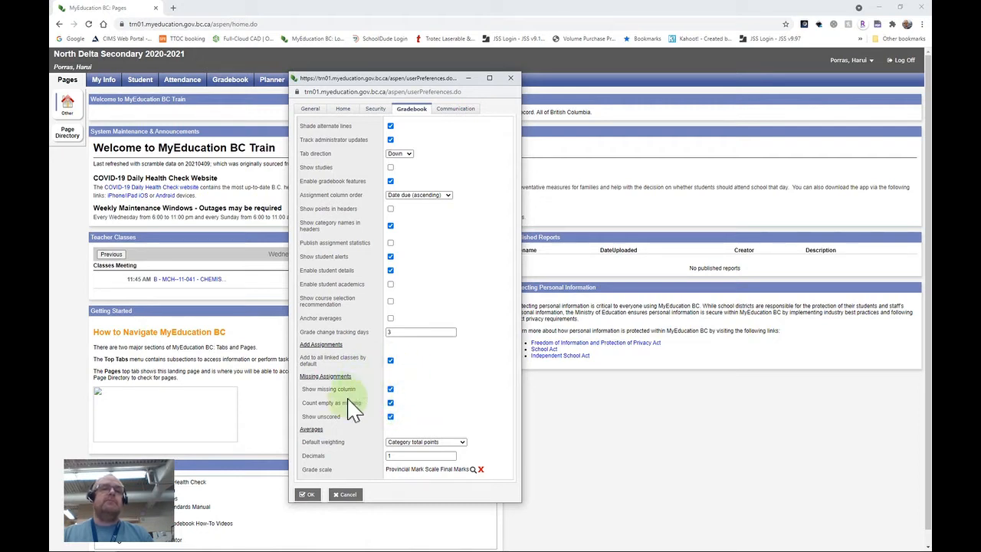
click(313, 495)
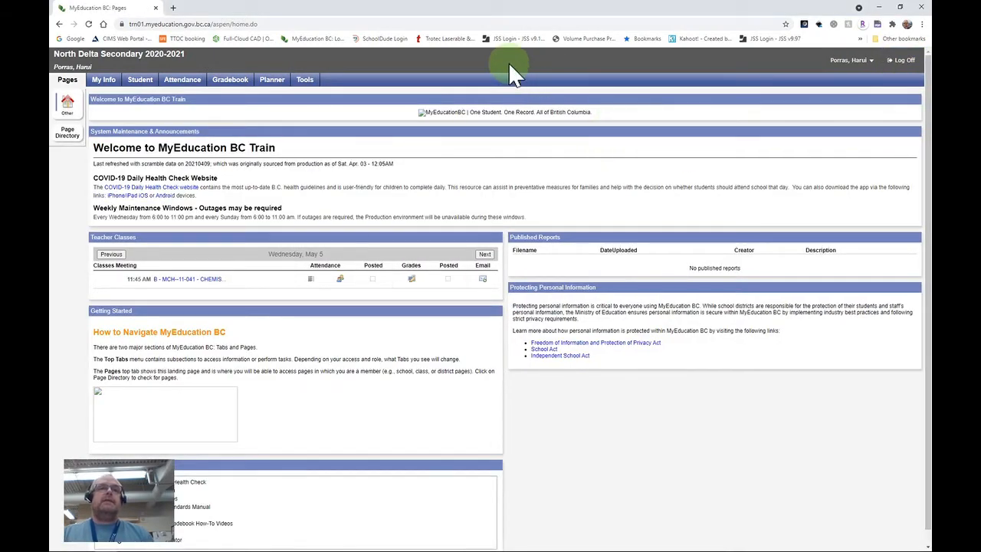
- Open the details of the Q4 Chemistry 11 class MCH--11-041 from the gradebook class list
click(239, 84)
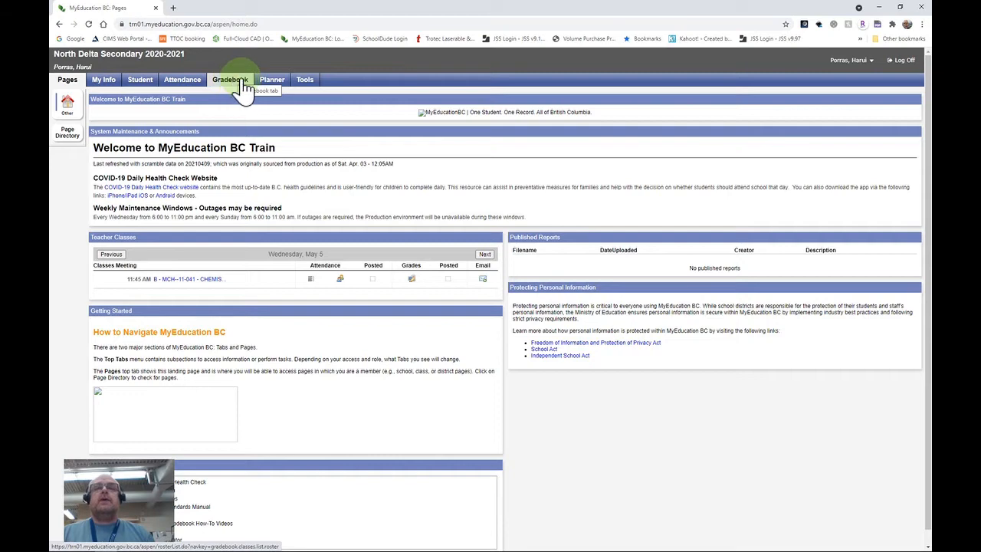
click(242, 85)
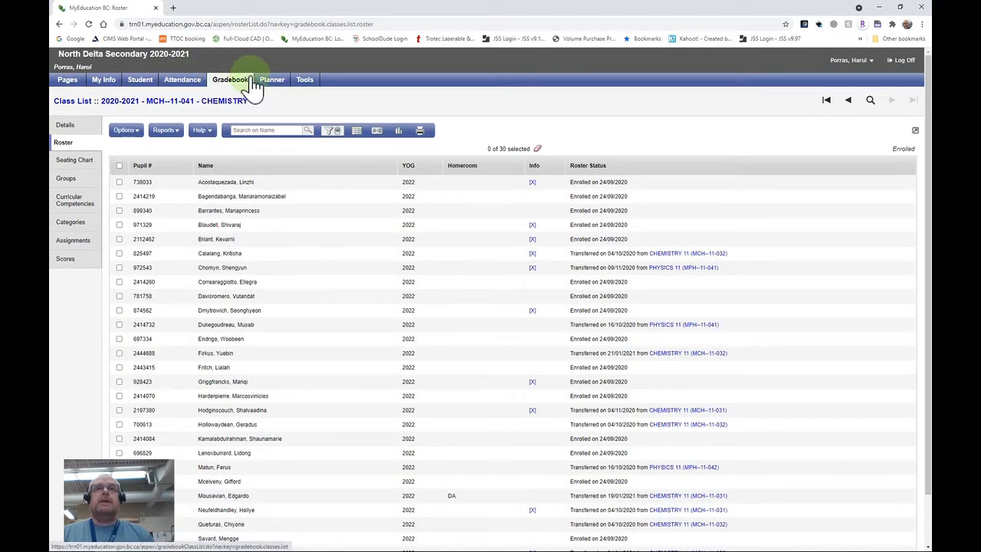
click(73, 103)
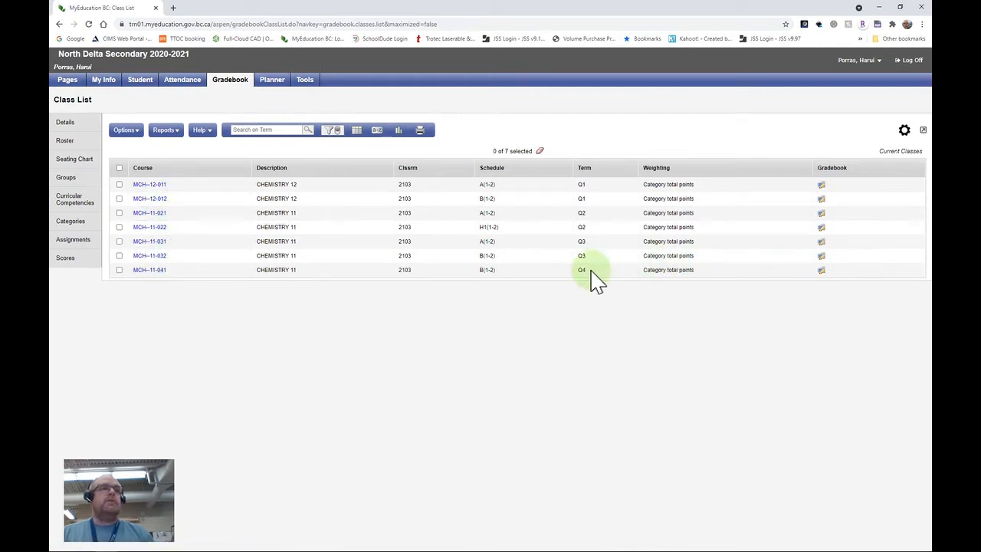
click(156, 272)
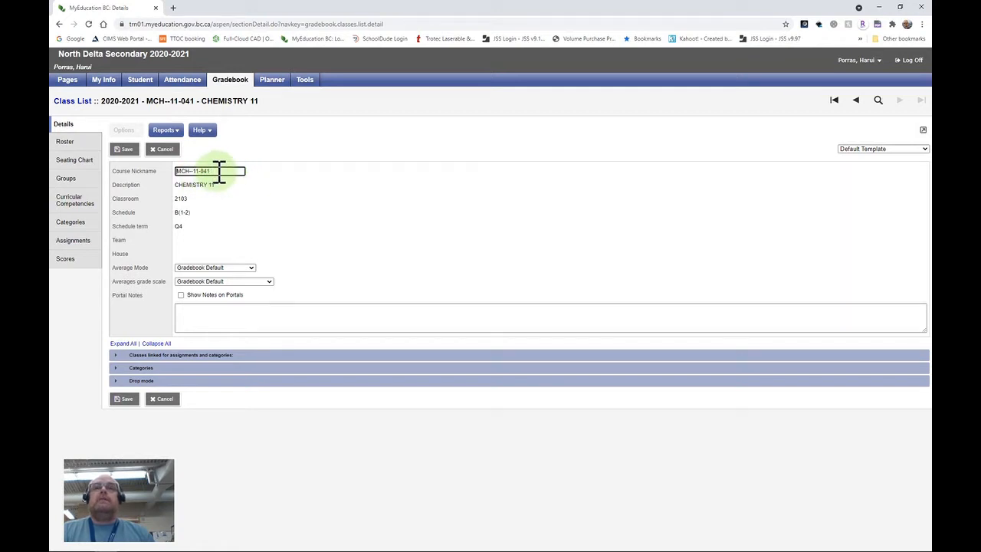
- Review the class's average mode and averages grade scale options, leaving both on Gradebook Default
click(253, 268)
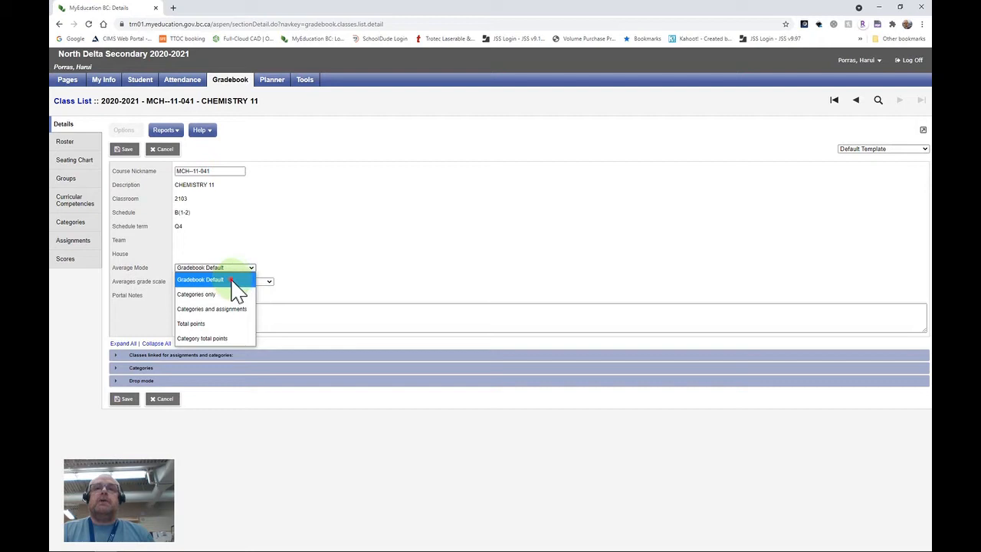
click(244, 281)
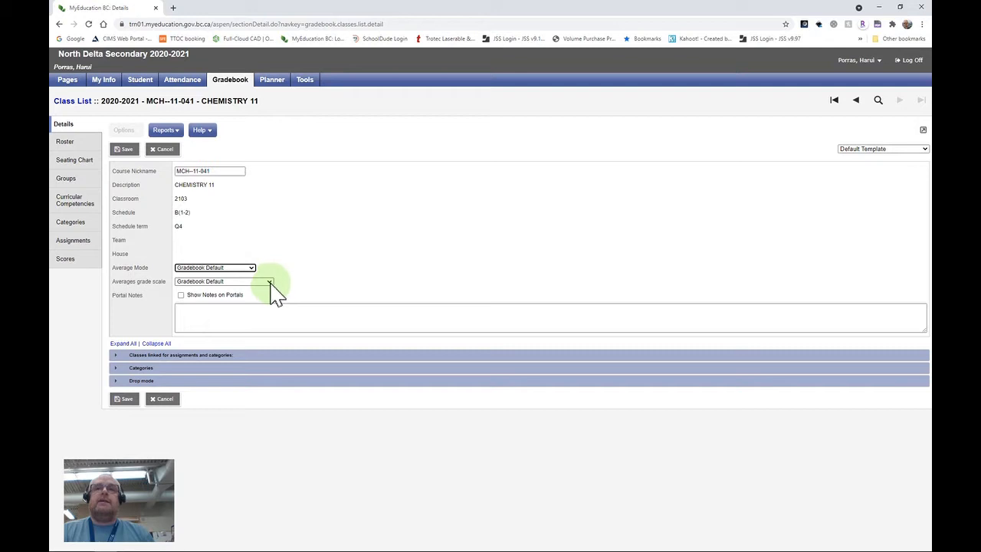
click(269, 282)
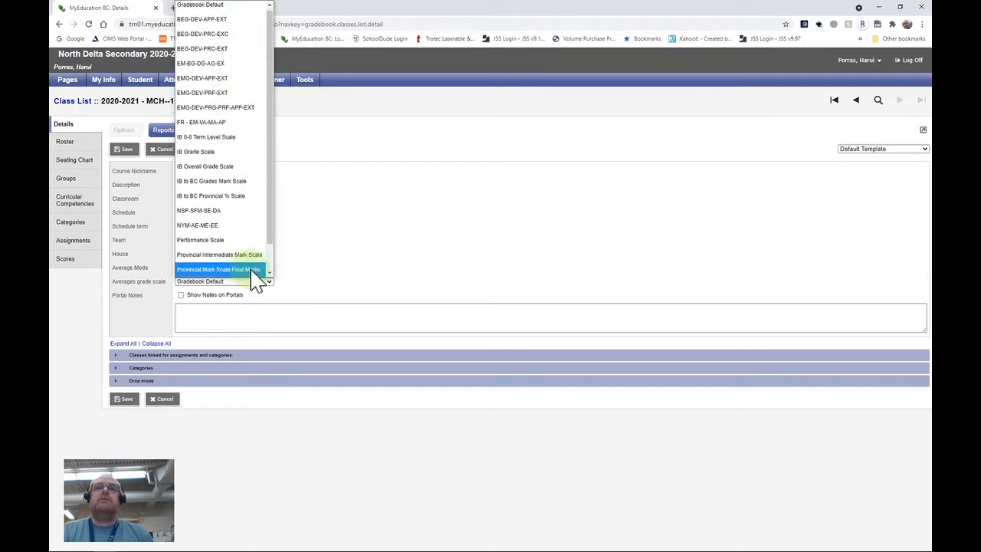
click(337, 266)
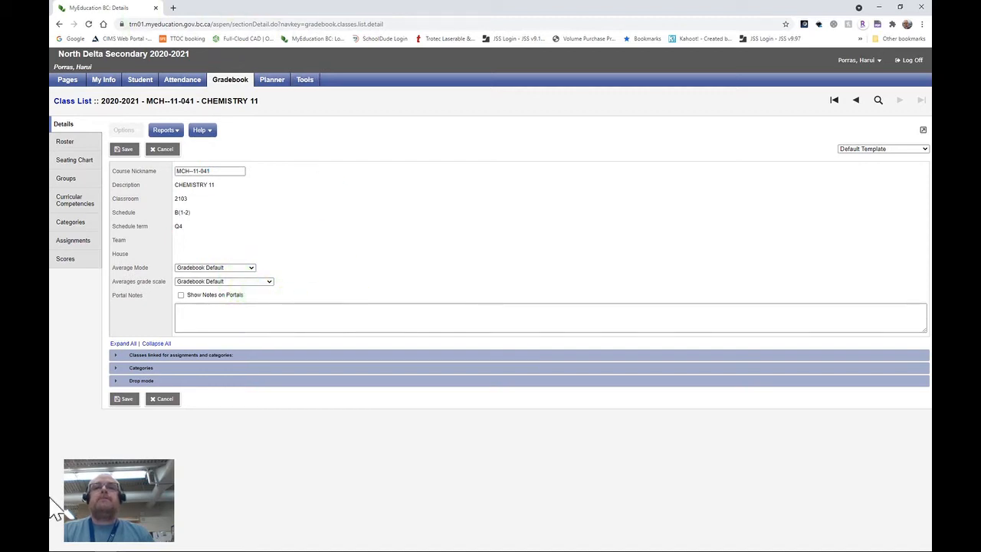
- Check the class's linked classes and categories sections, and save the class details
click(173, 357)
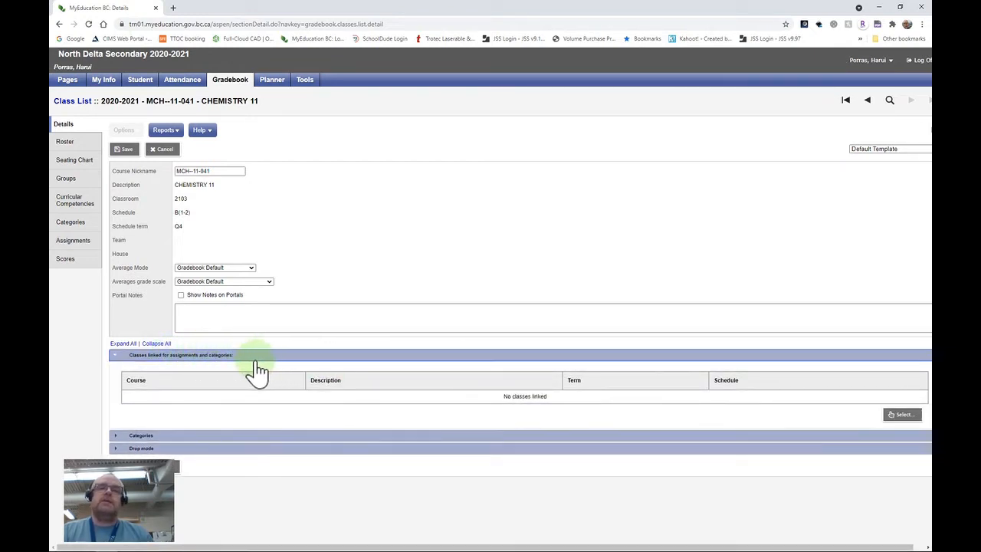
click(115, 356)
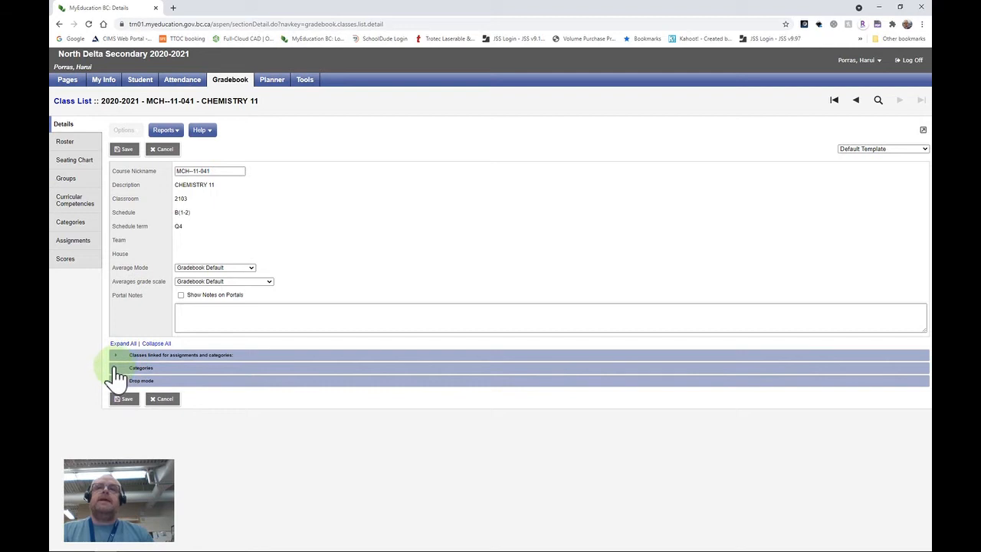
click(115, 371)
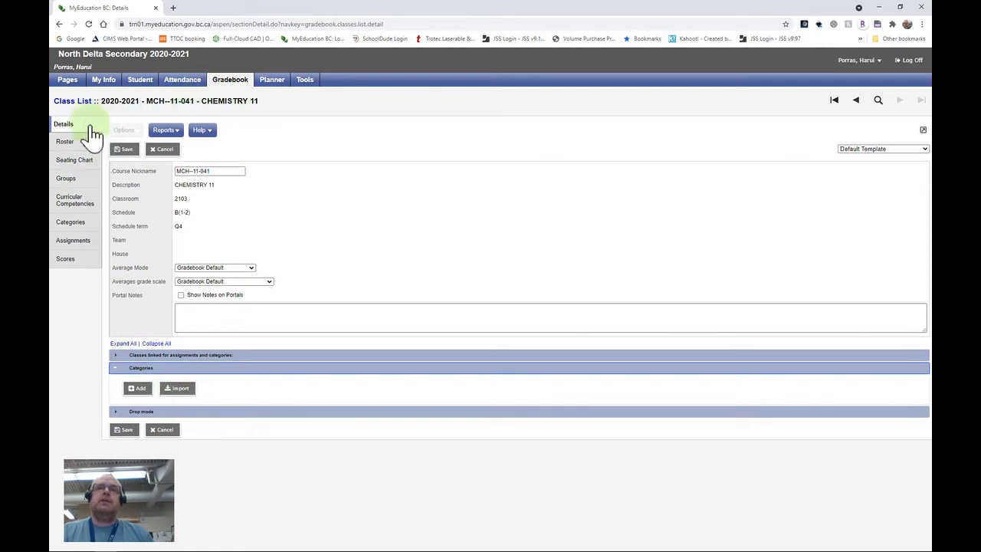
click(126, 149)
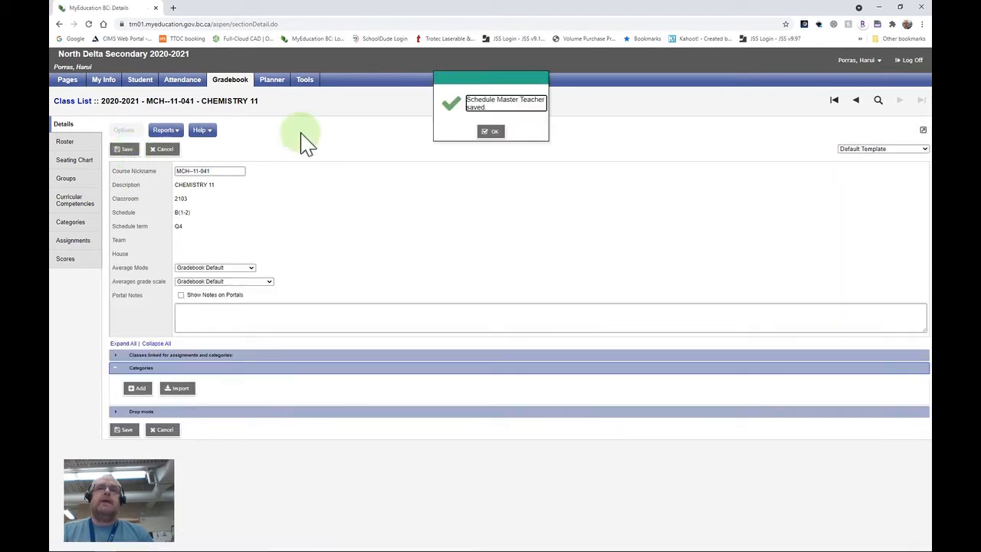
click(493, 132)
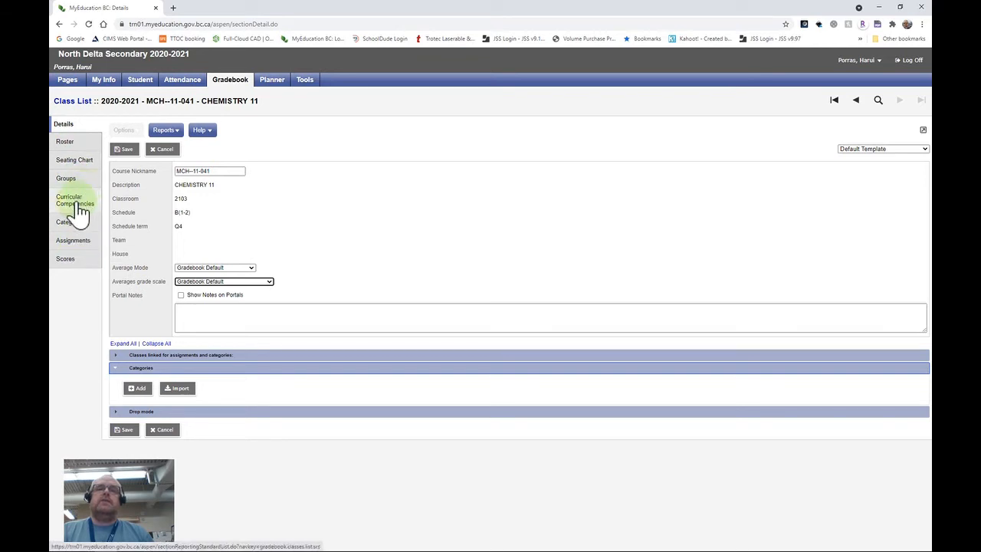
- View the class's roster, seating chart, student groups and curricular competencies
click(69, 142)
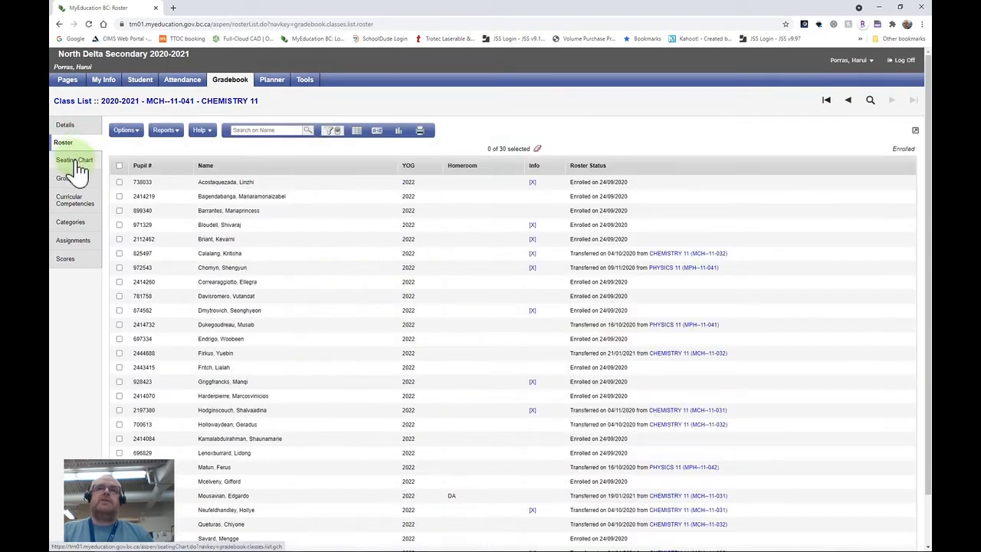
click(77, 164)
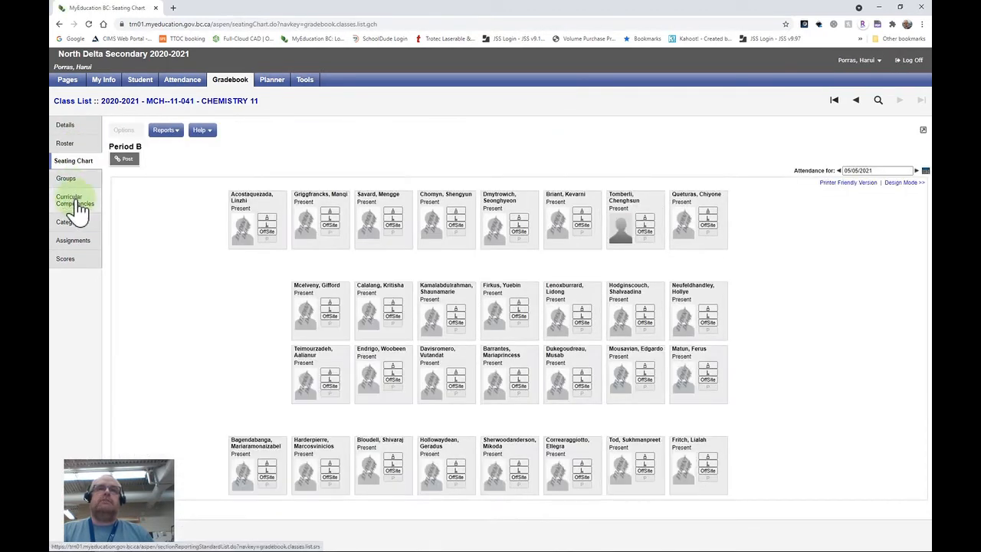
click(72, 184)
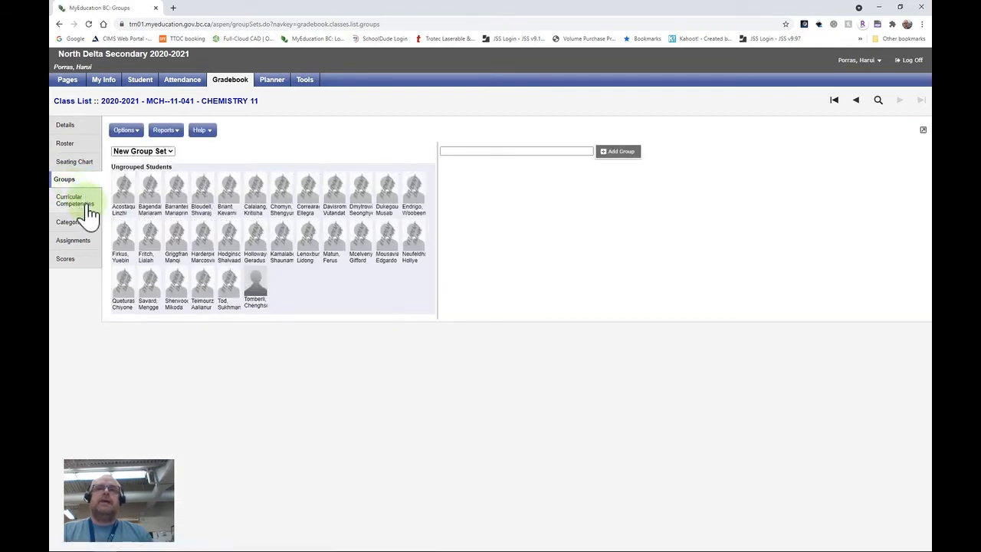
click(72, 202)
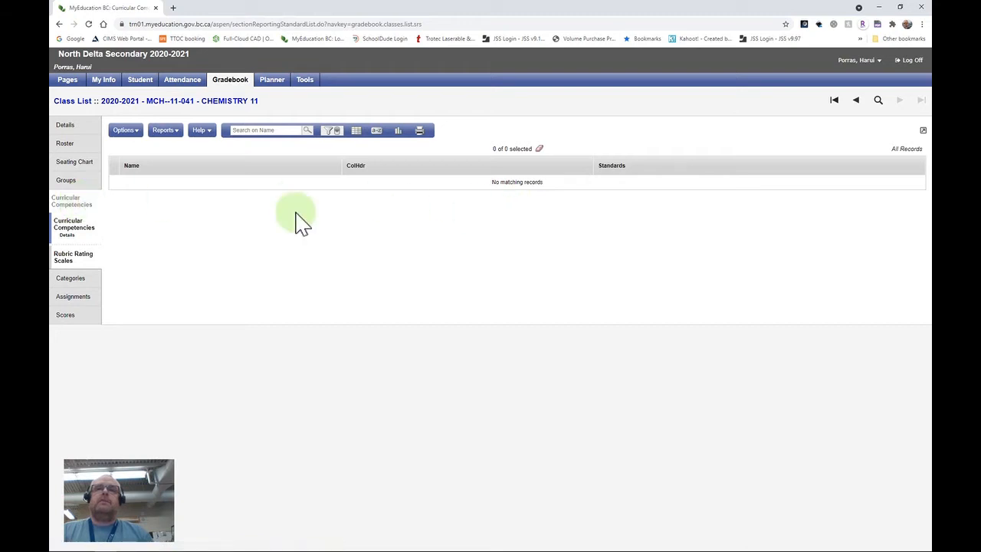
- Add a category to the Chemistry 11 class with code UT, description Unit Tests and a calculation weight of 30
click(78, 280)
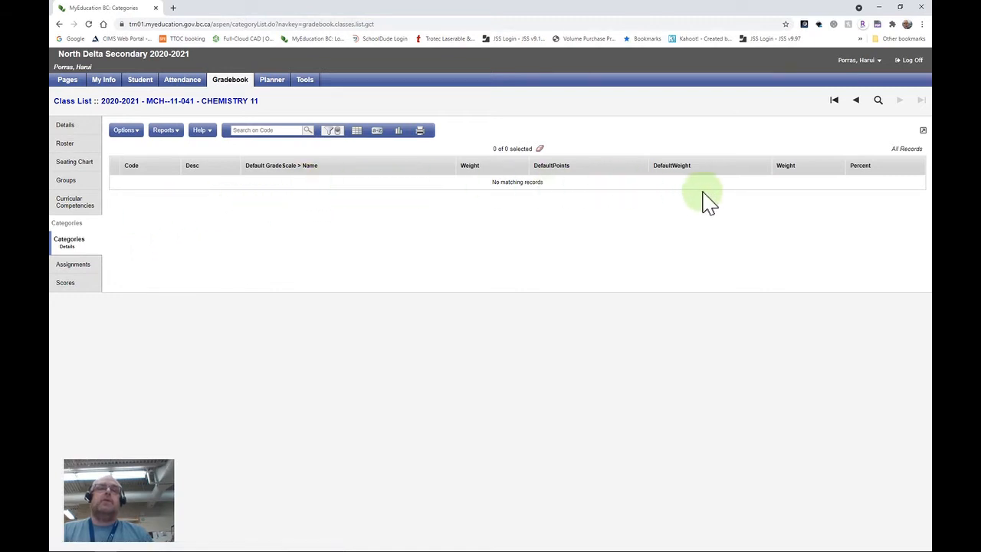
click(136, 136)
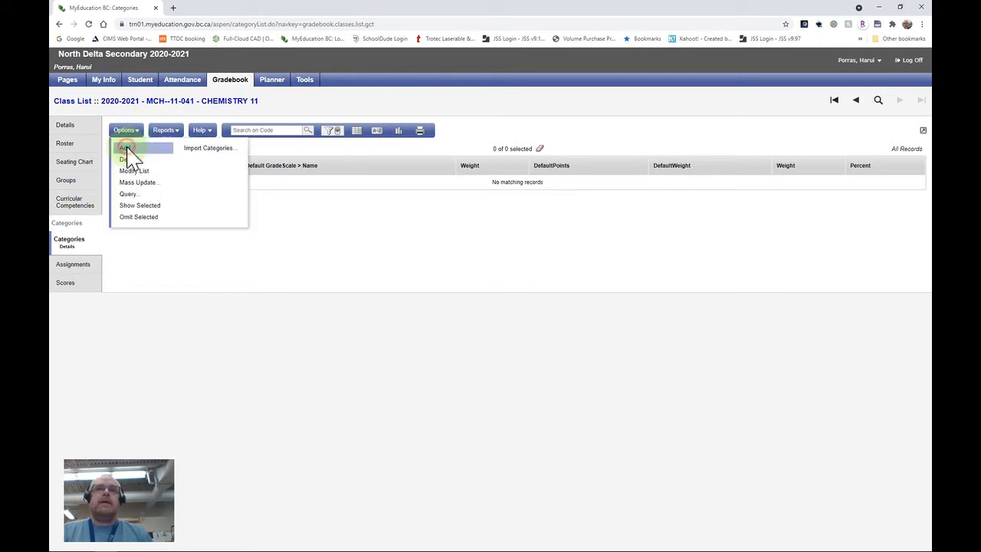
click(127, 156)
click(180, 168)
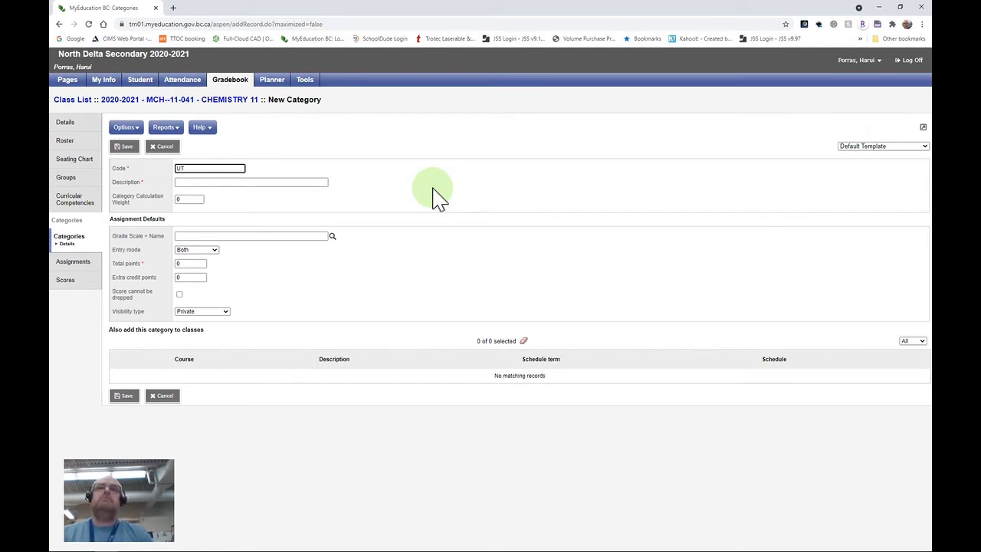
key(Tab)
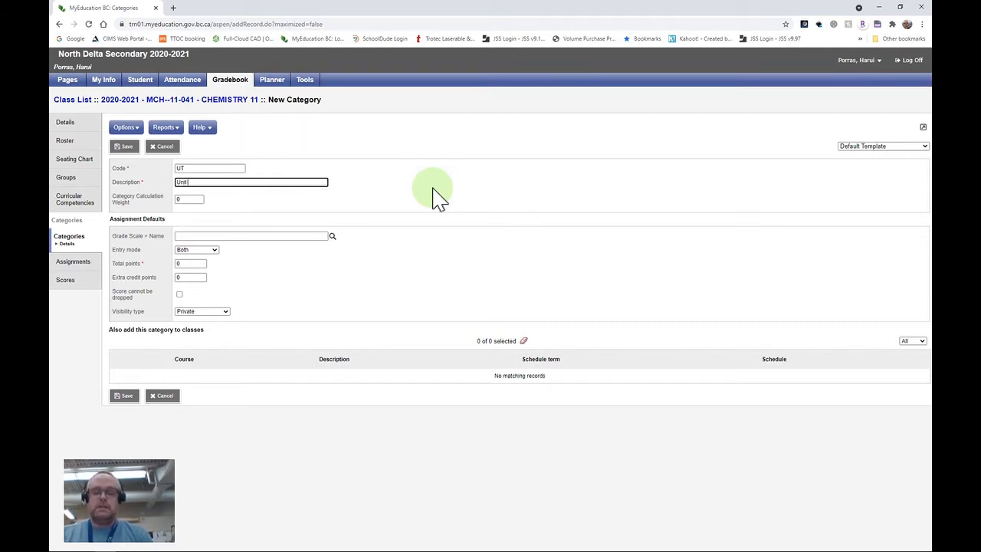
key(Tab)
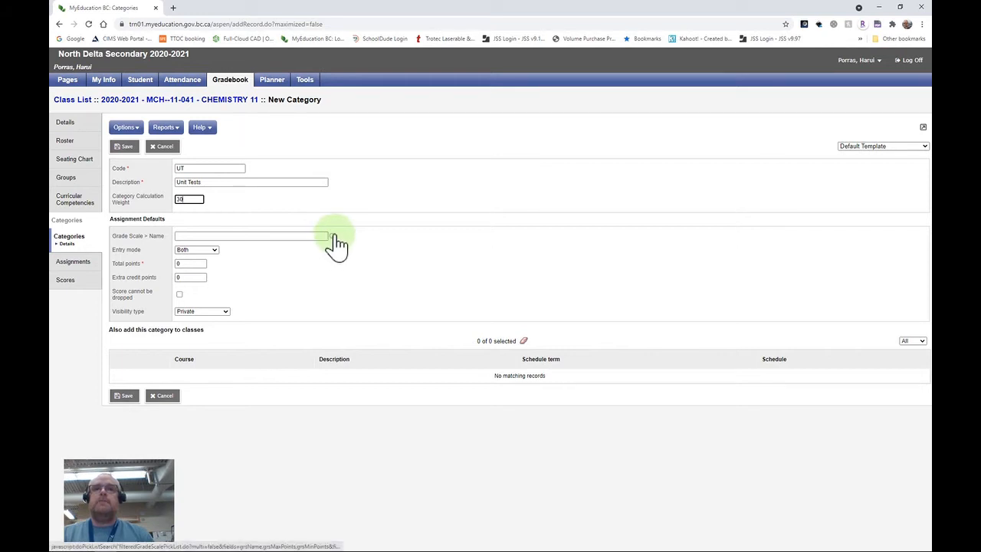
click(243, 215)
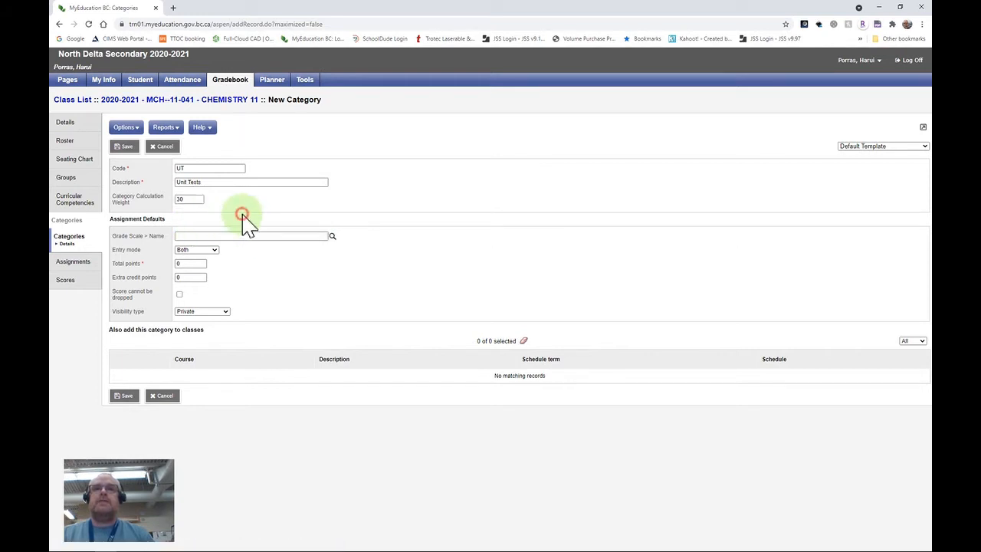
- Set the Unit Tests category's default grade scale to Provincial Mark Scale Final Marks
click(331, 238)
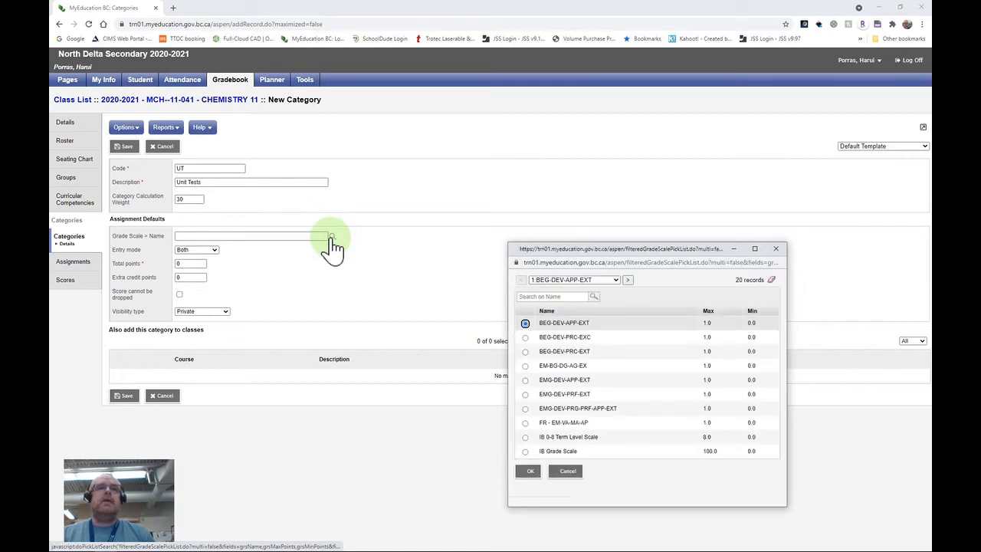
click(776, 248)
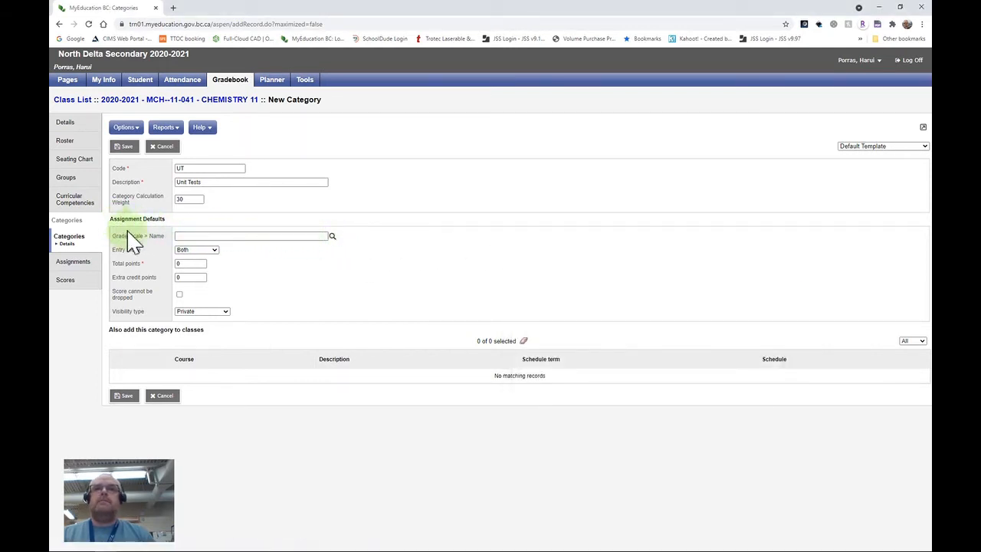
click(332, 236)
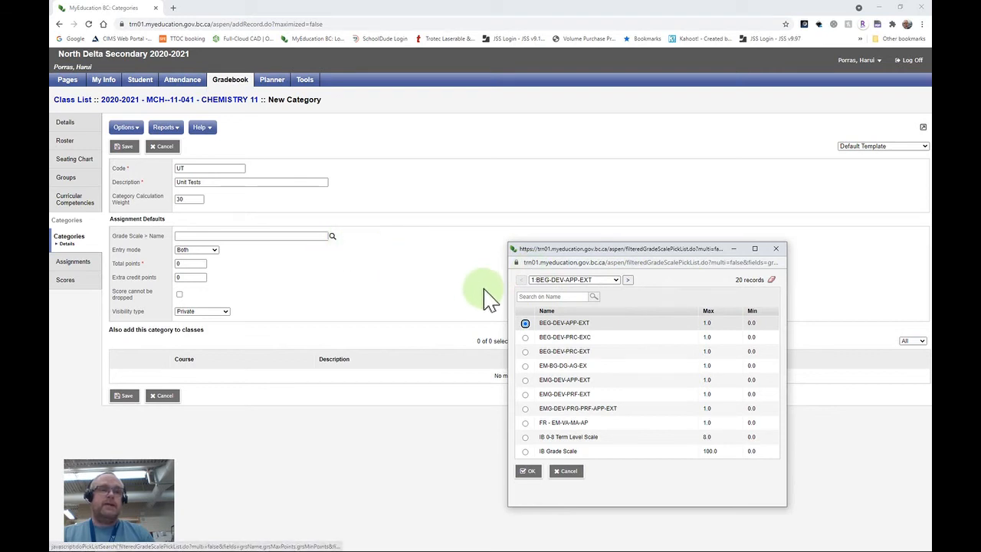
click(615, 282)
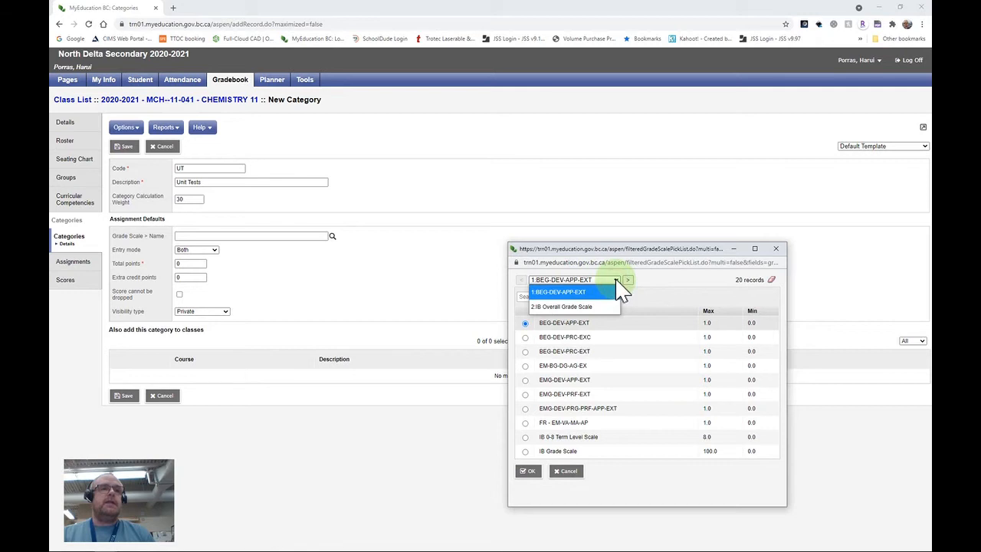
click(584, 306)
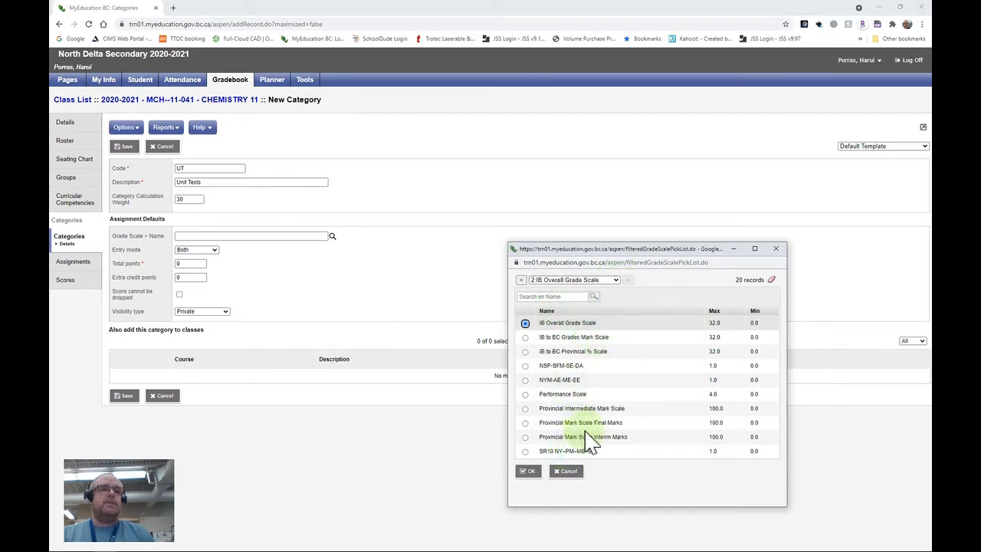
click(525, 423)
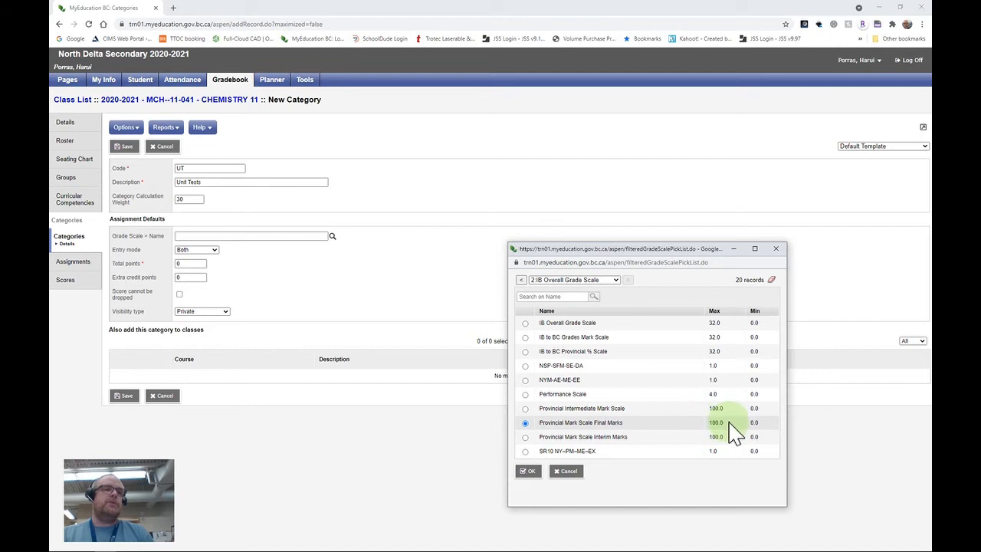
click(530, 472)
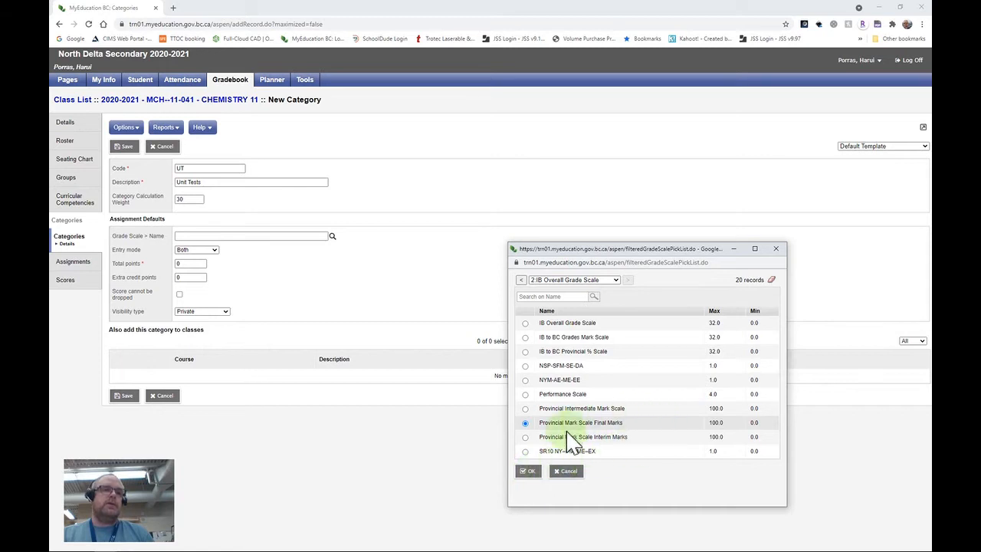
click(532, 472)
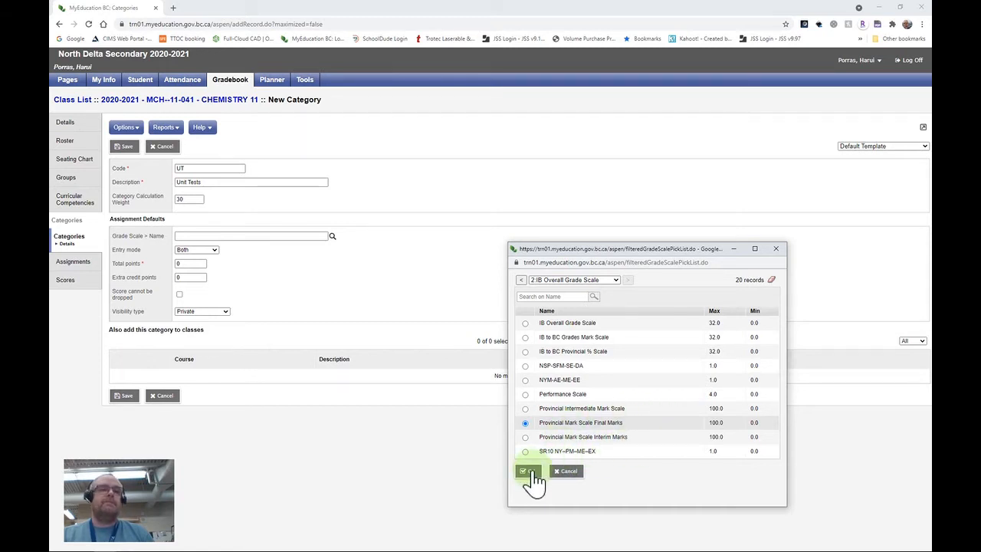
click(528, 472)
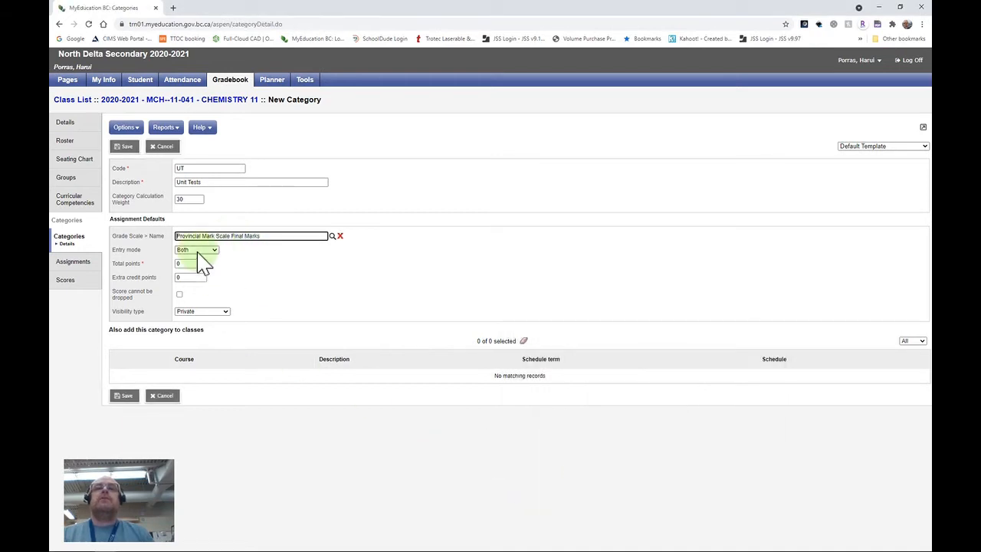
- Keep the entry mode on Both and set the category's total points to 100
click(214, 250)
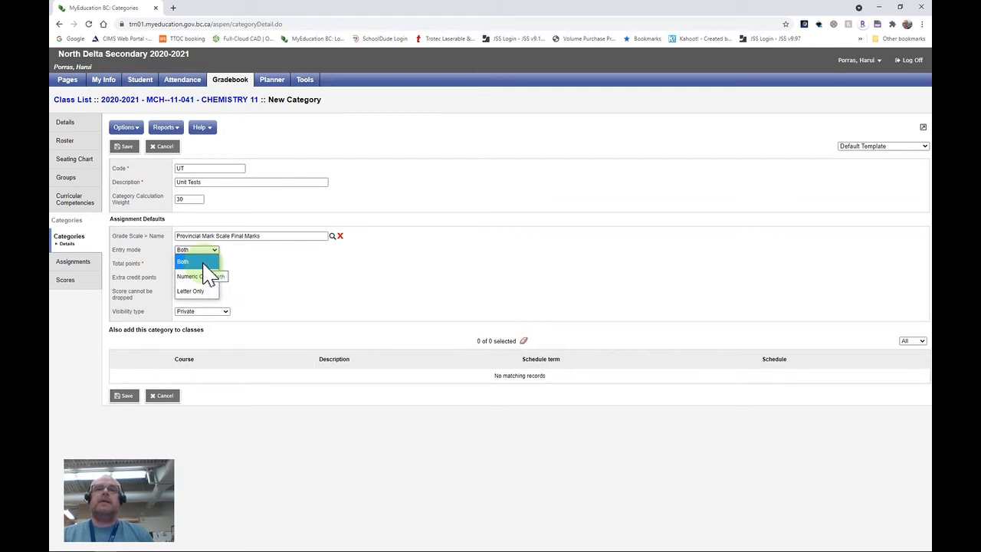
click(202, 262)
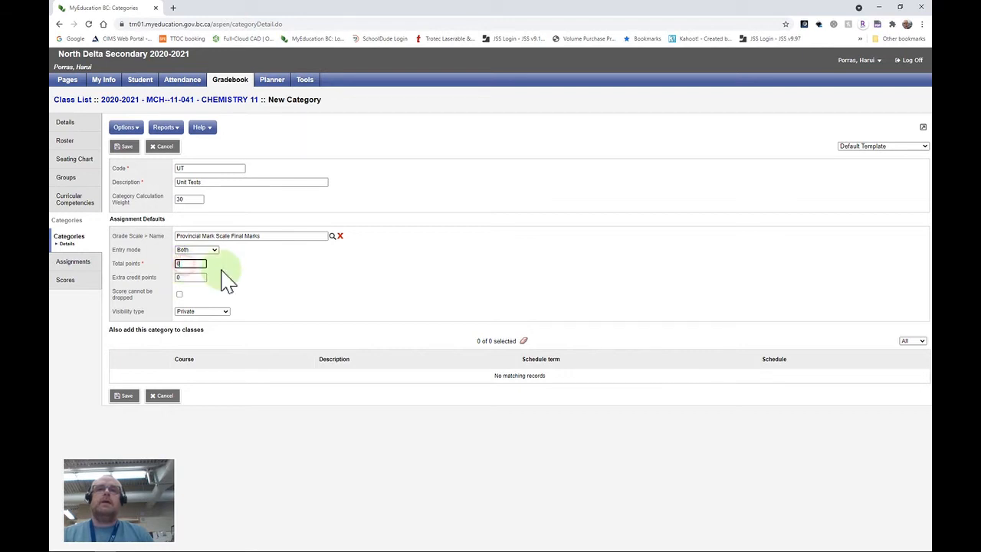
click(196, 265)
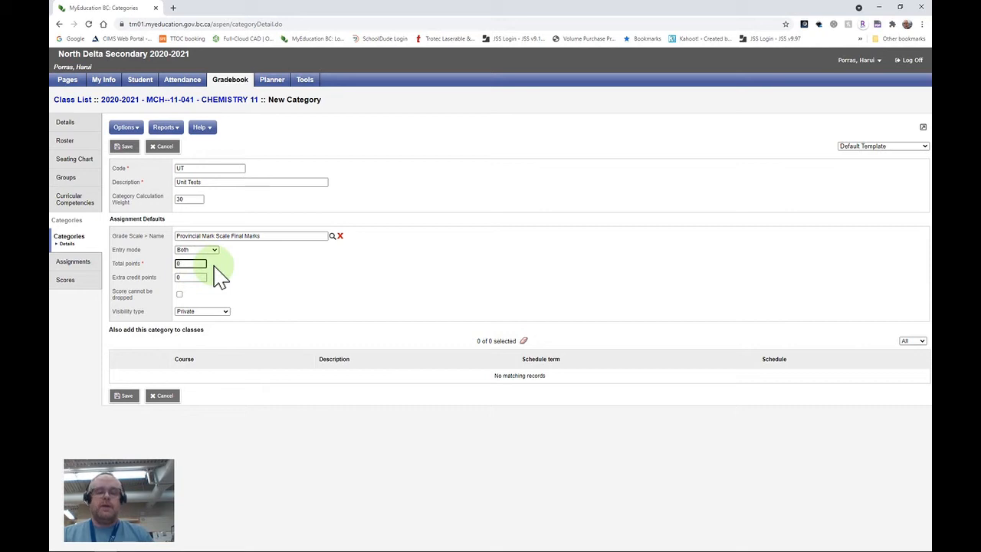
text(100)
key(Tab)
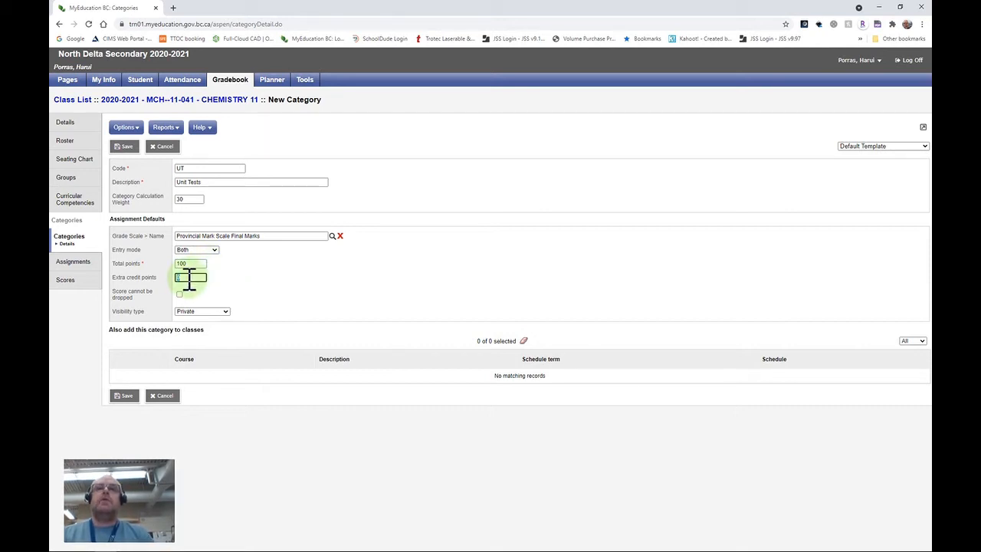
- Set the category's visibility type to Public and save the new category
click(226, 311)
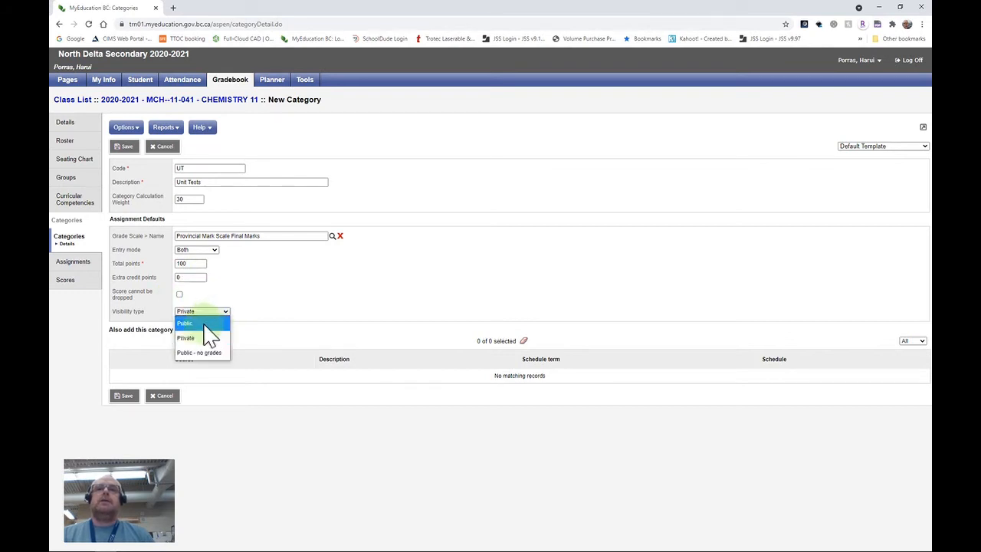
key(Up)
key(Return)
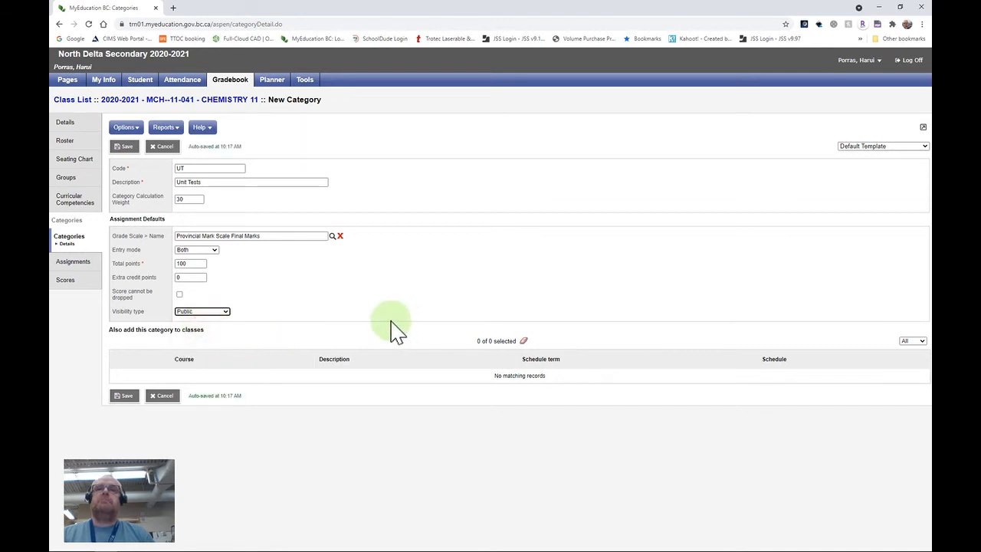
click(123, 146)
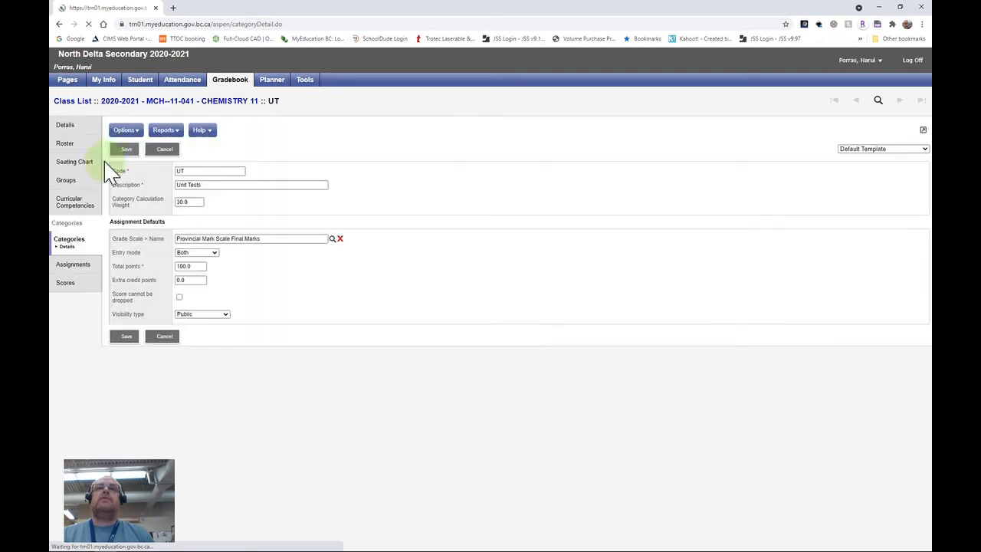
click(492, 132)
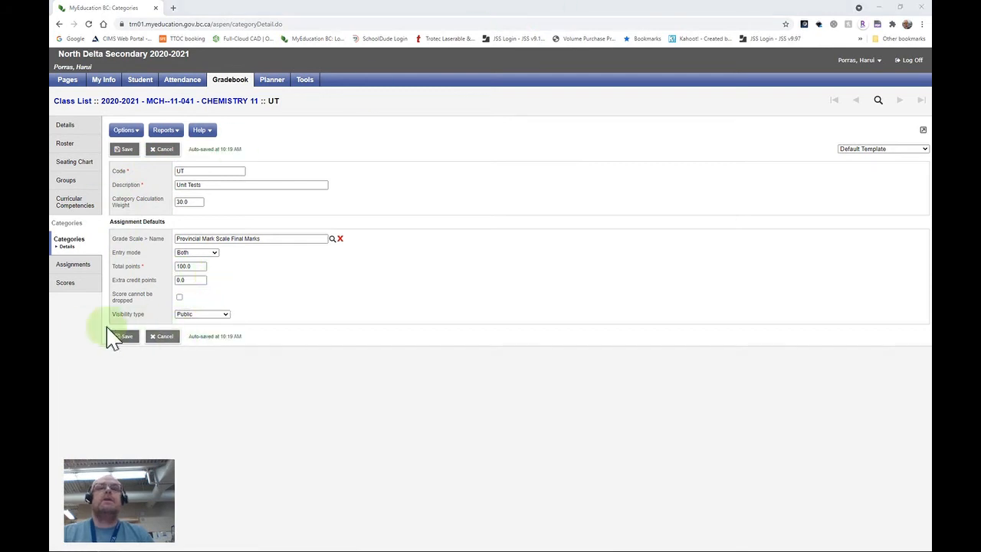
- Review the Unit Tests category's total points and calculation weight, and save the category again
triple_click(193, 267)
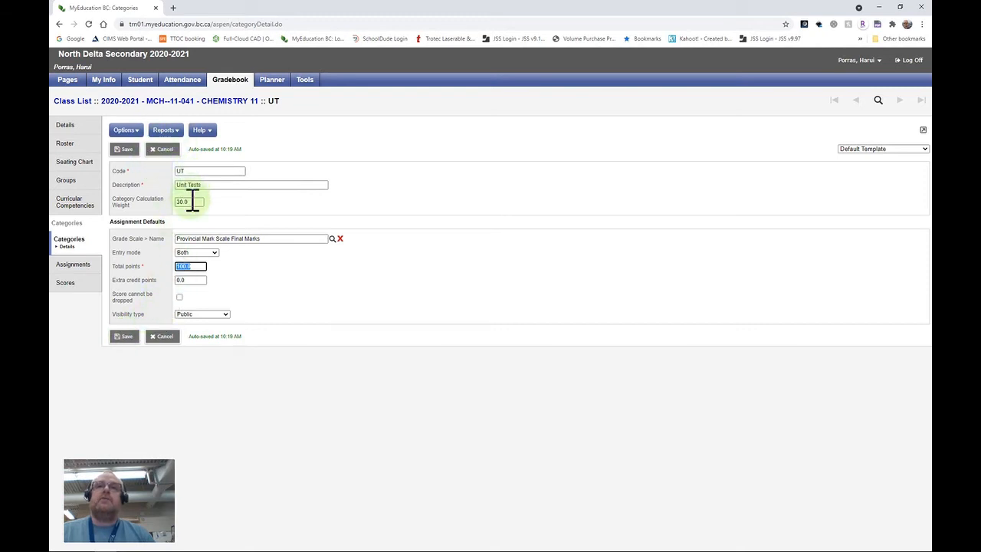
click(124, 336)
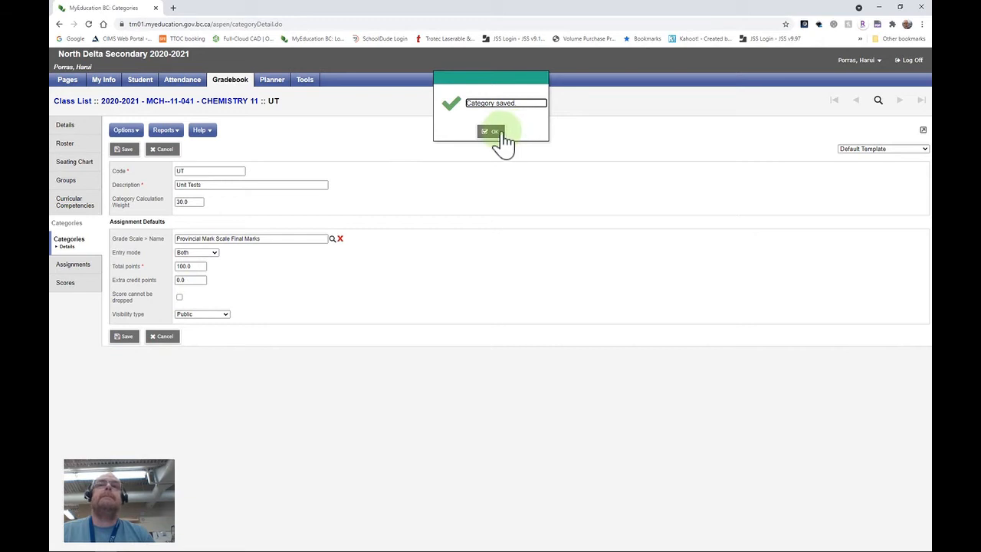
click(494, 132)
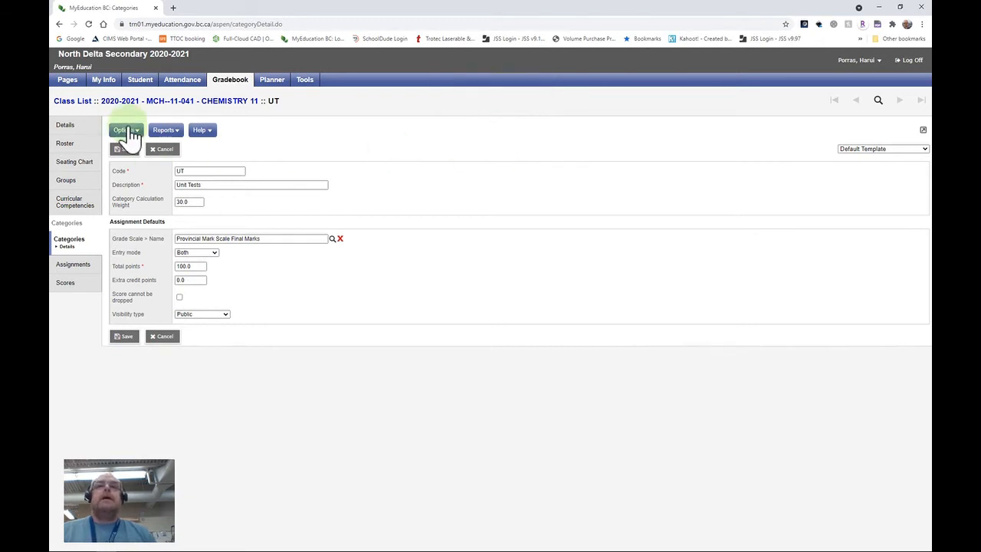
- Add another category with code Inquiry, description Inquiry and a calculation weight of 20
click(129, 132)
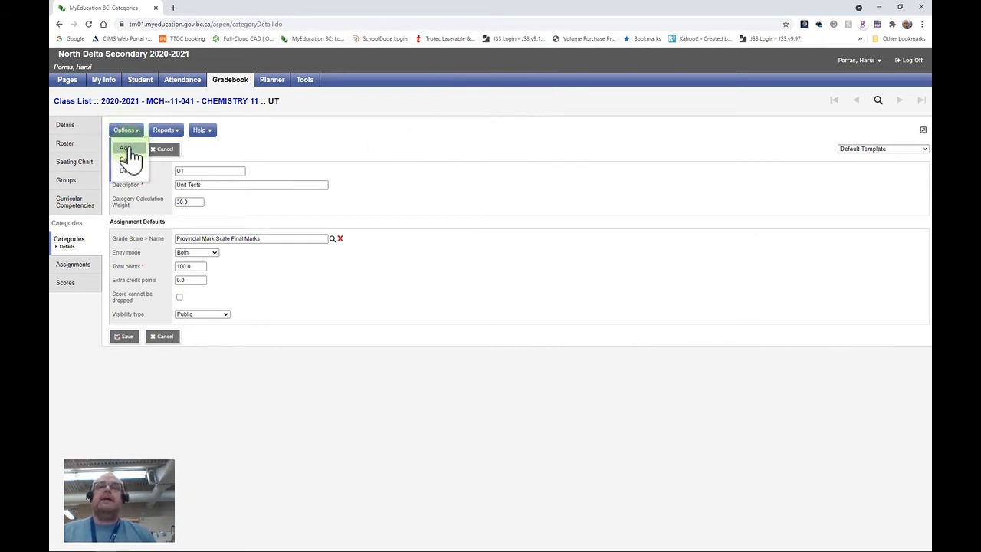
click(129, 149)
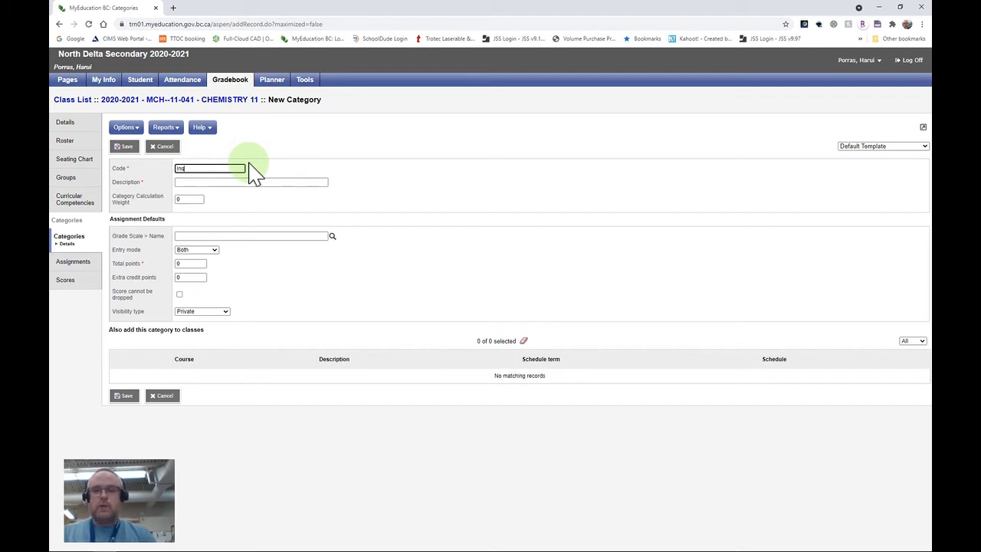
key(Tab)
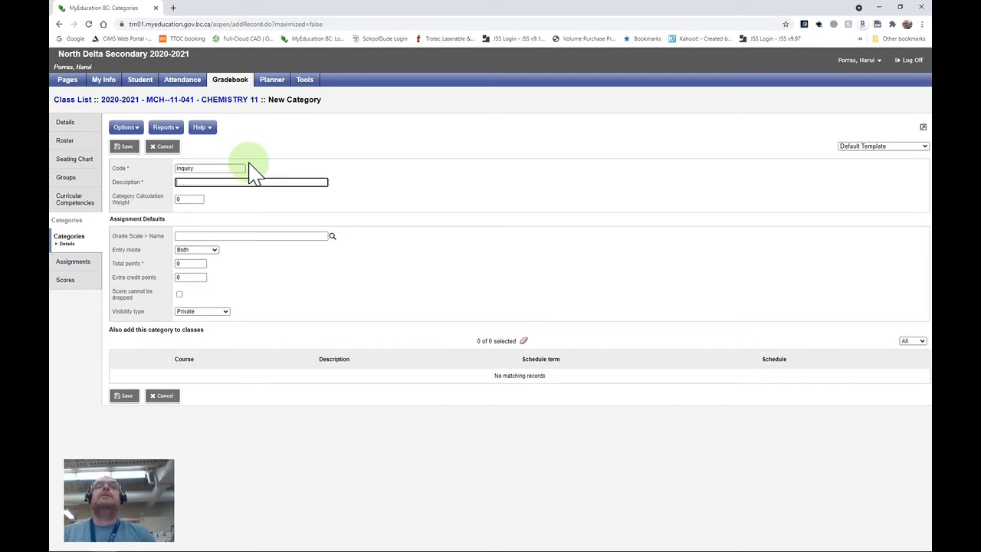
key(shift+Tab)
key(Tab)
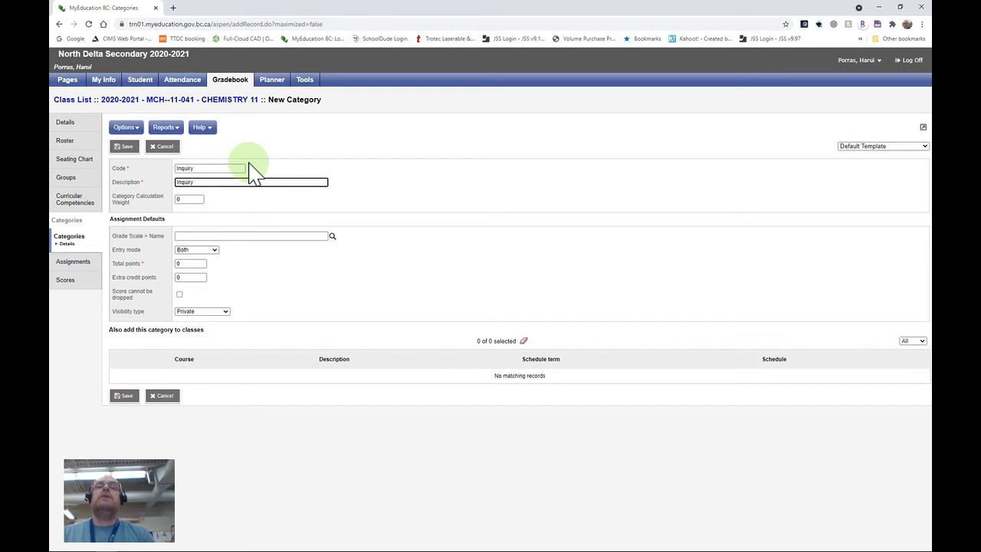
key(Tab)
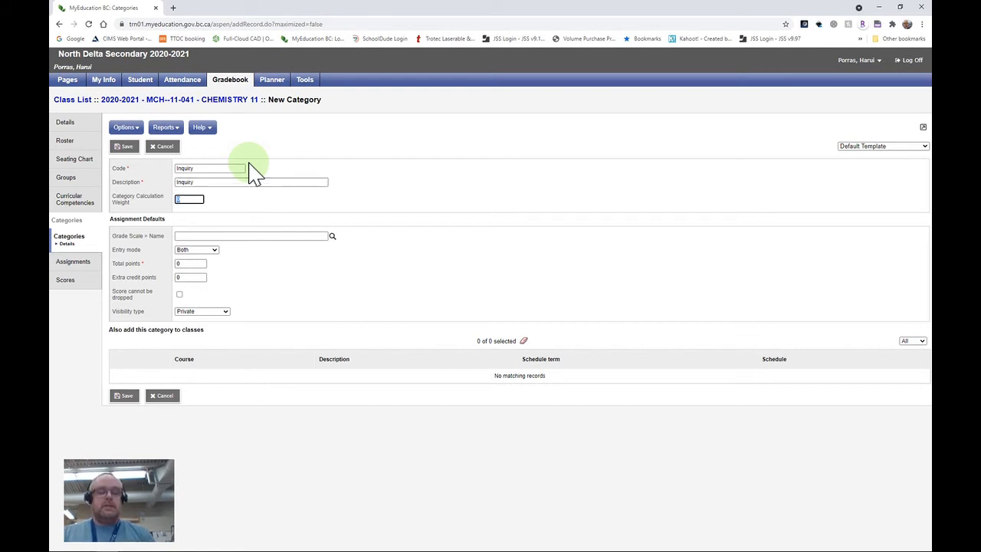
key(Tab)
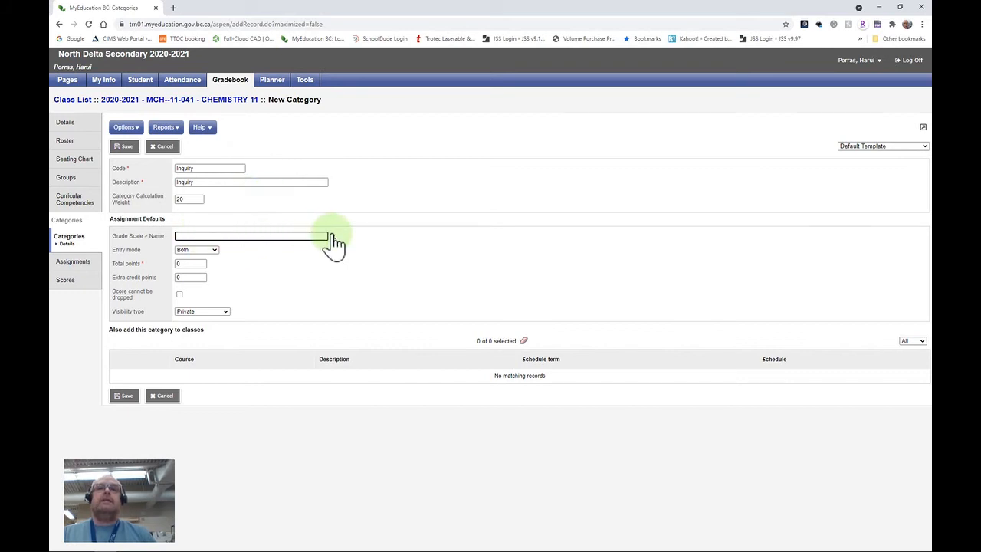
- Set the Inquiry category's default total points to 100
click(188, 263)
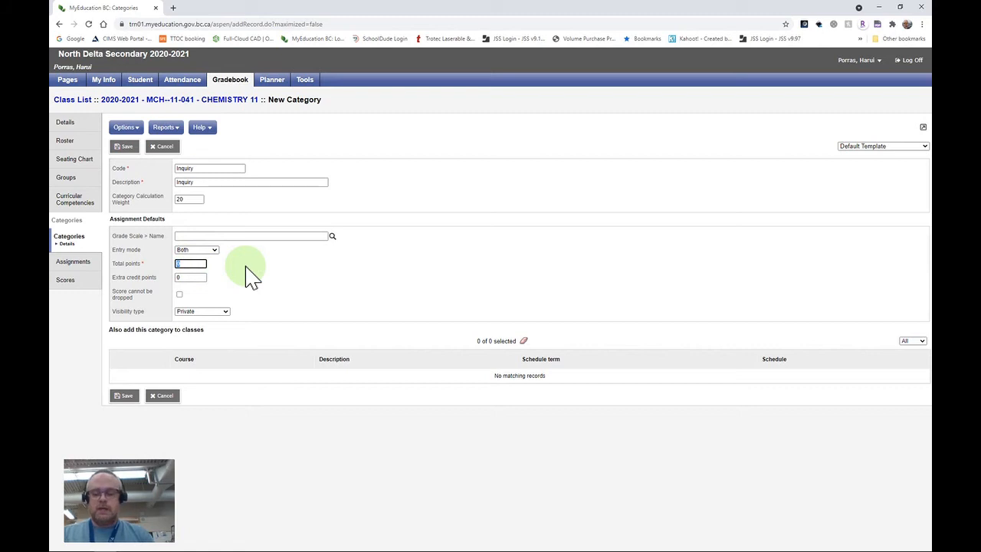
text(1)
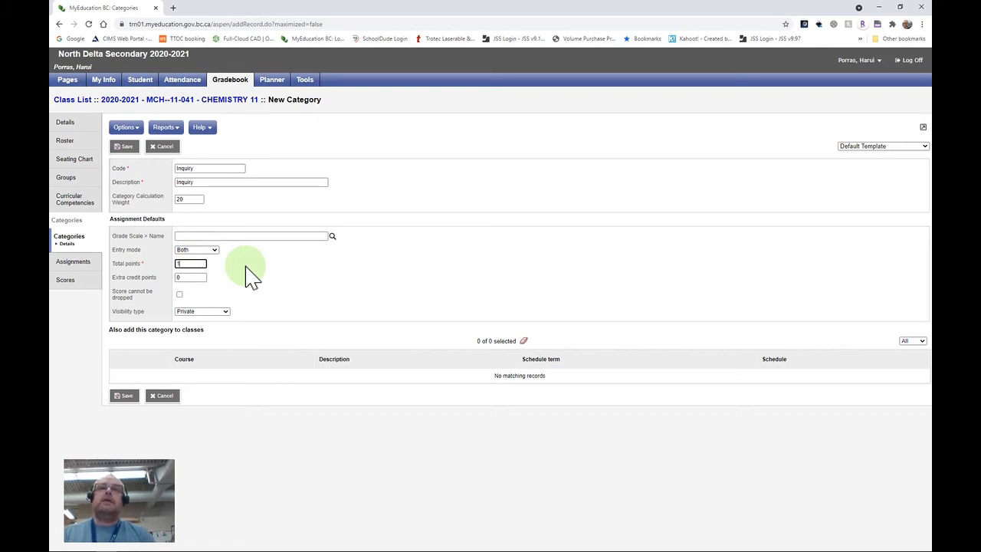
text(00)
key(Tab)
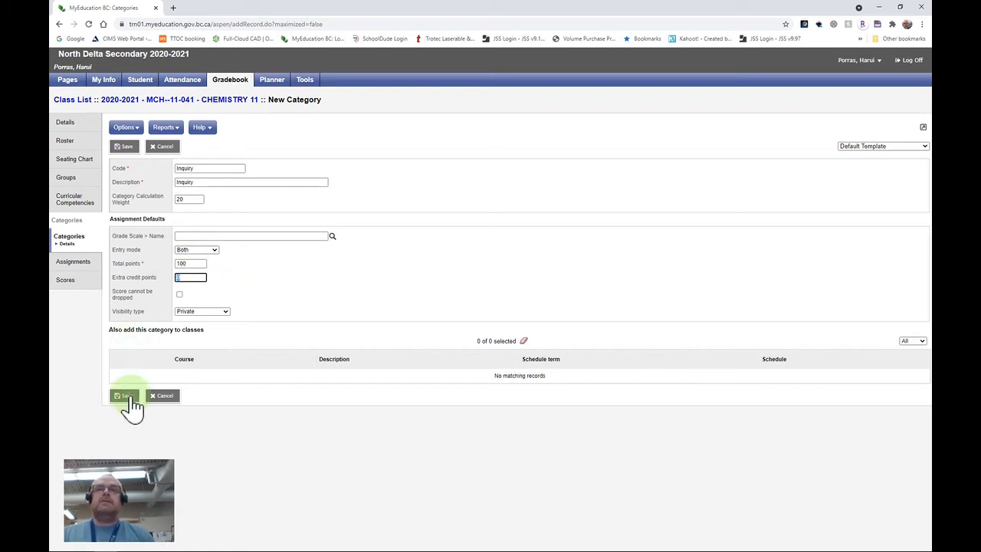
- Set the Inquiry category's visibility type to Public, save it and return to the category list
click(223, 312)
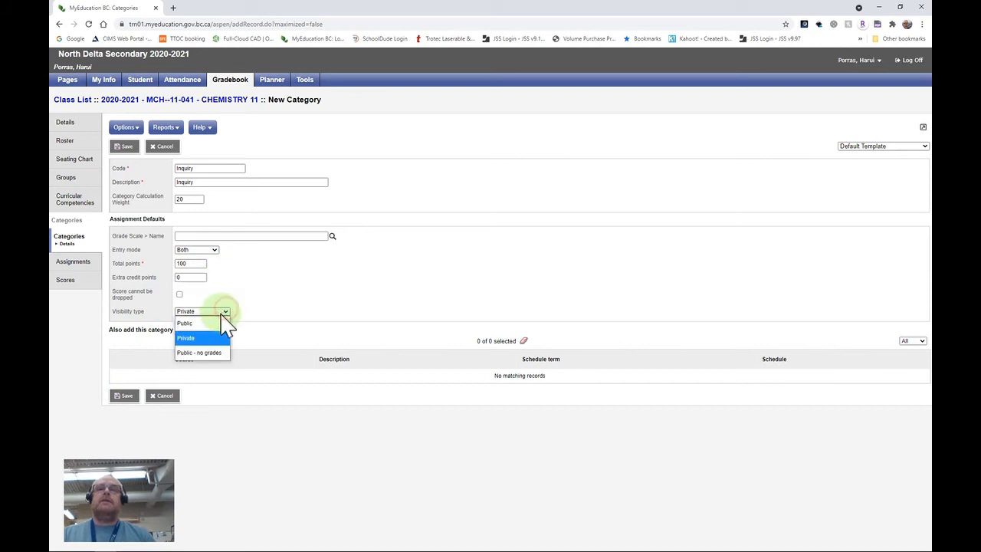
click(207, 323)
click(125, 396)
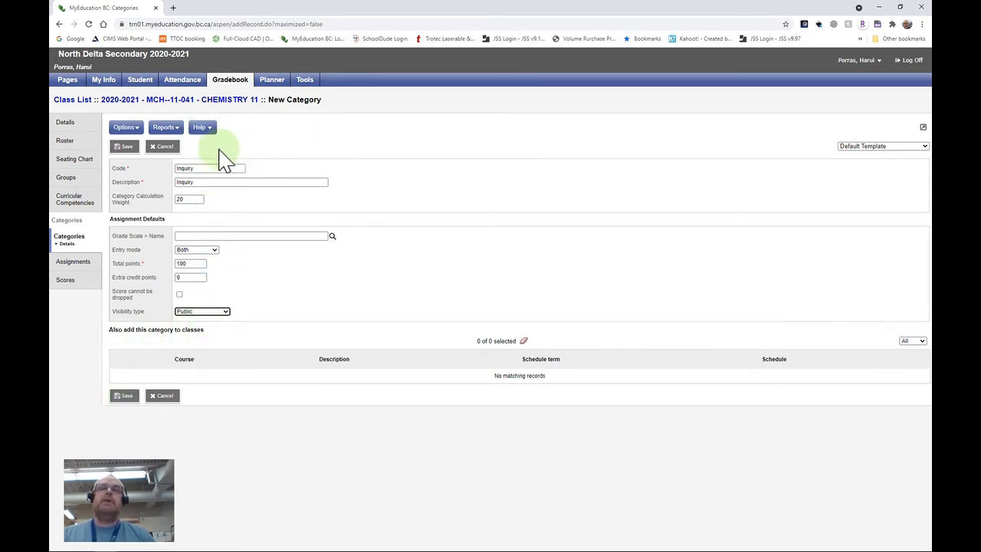
click(131, 399)
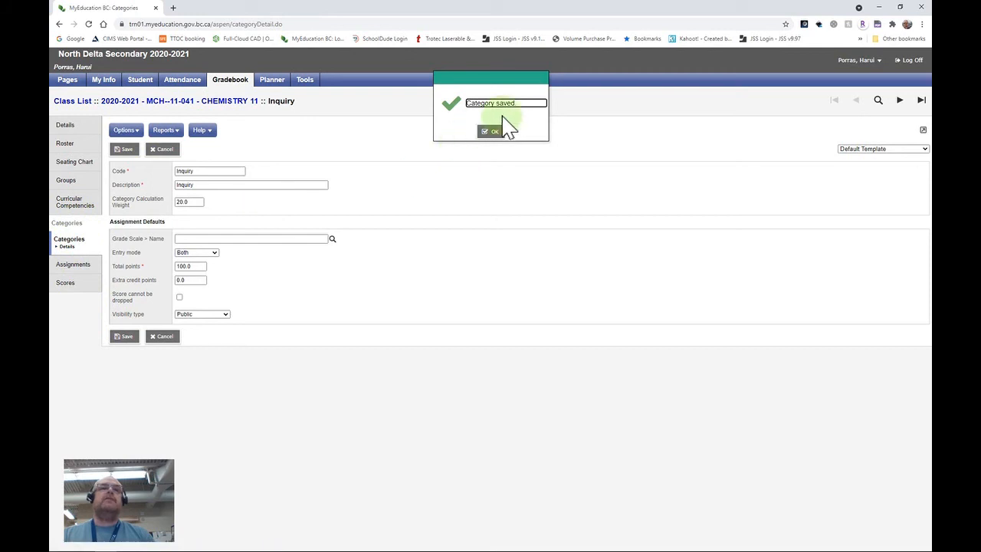
click(494, 131)
click(78, 245)
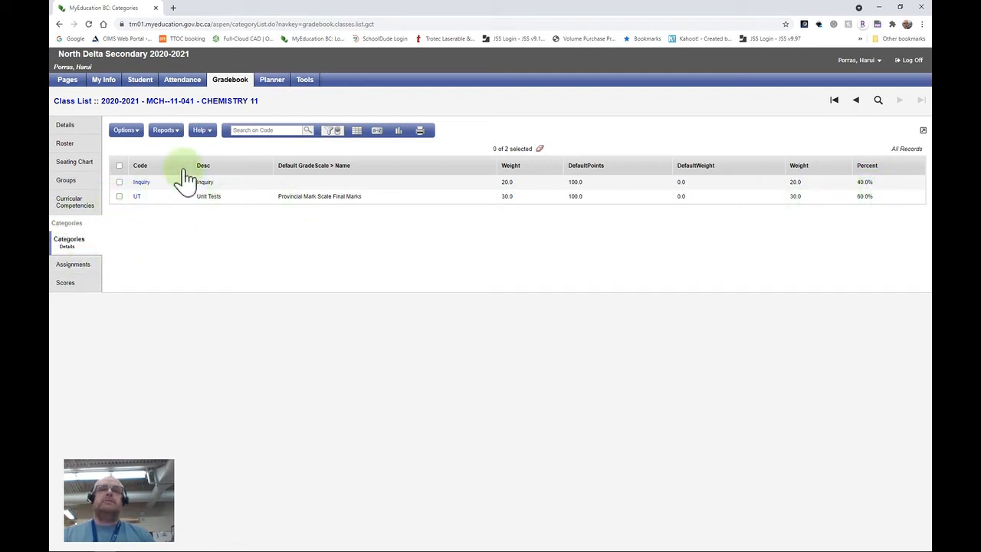
- Add another category with code LAB, description Labs and a calculation weight of 40
click(134, 133)
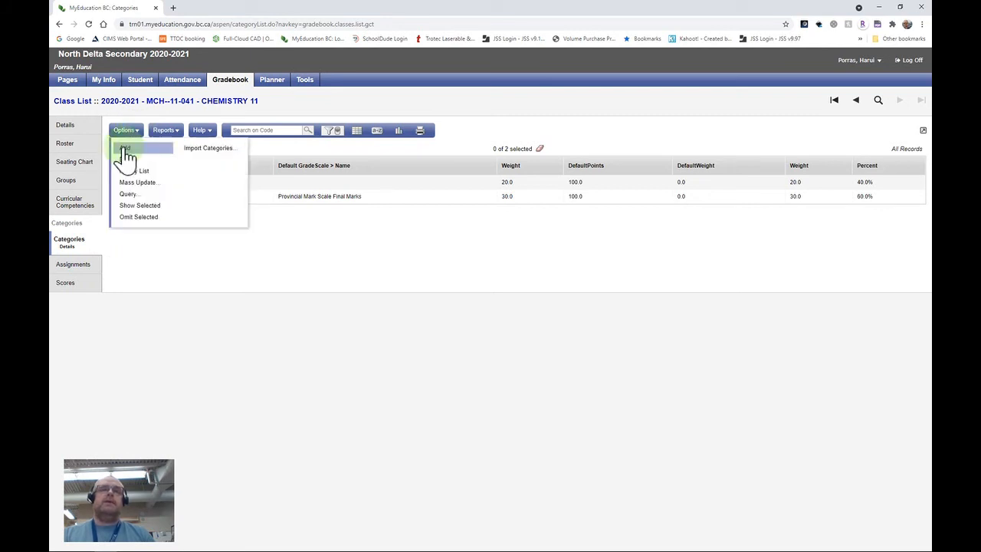
click(125, 149)
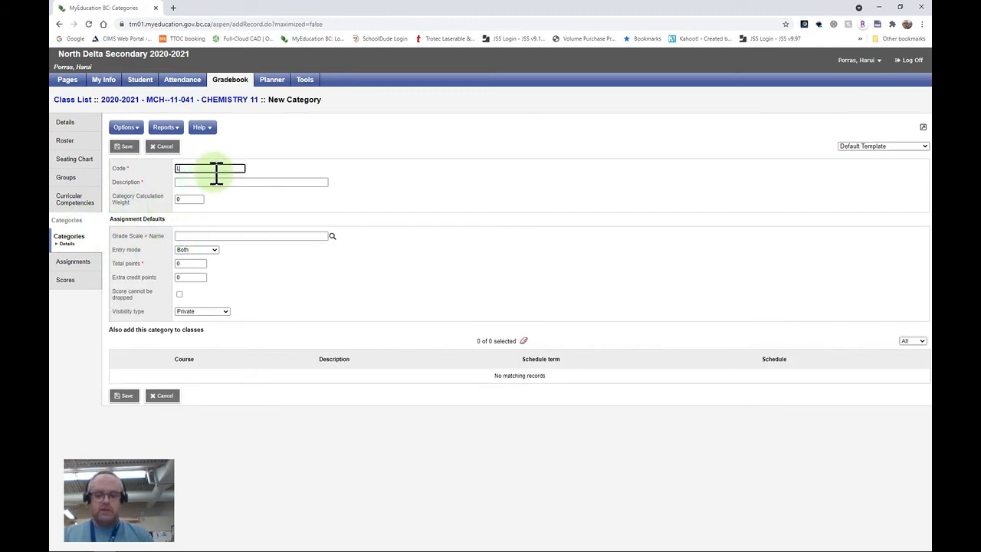
text(LAB)
key(Tab)
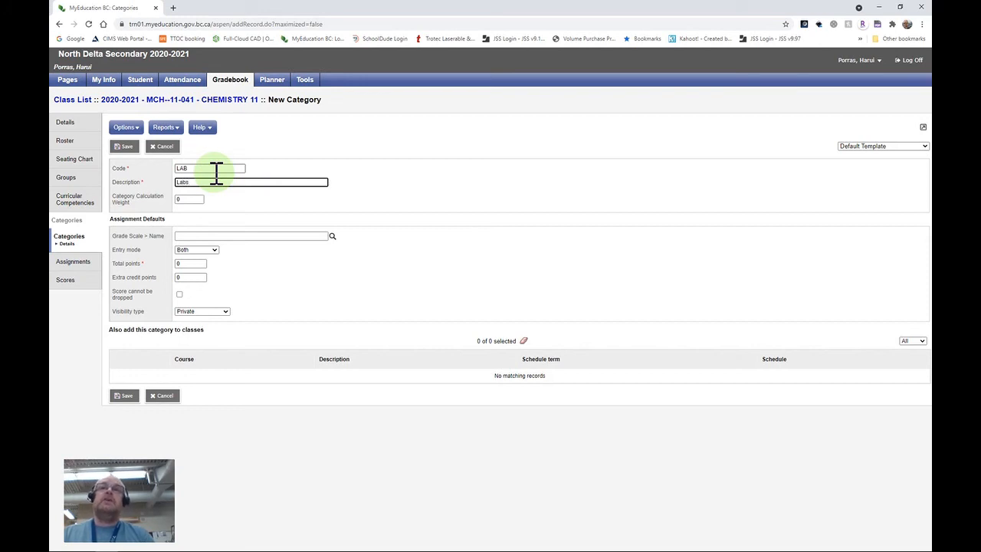
key(Tab)
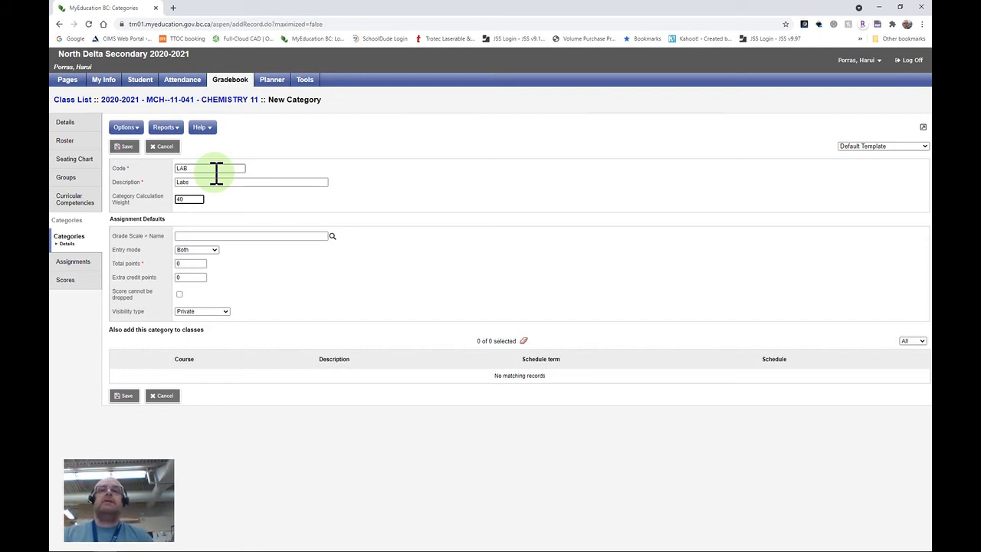
- Set the LAB category's default total points to 100
key(Tab)
key(Tab)
key(Tab)
key(Tab)
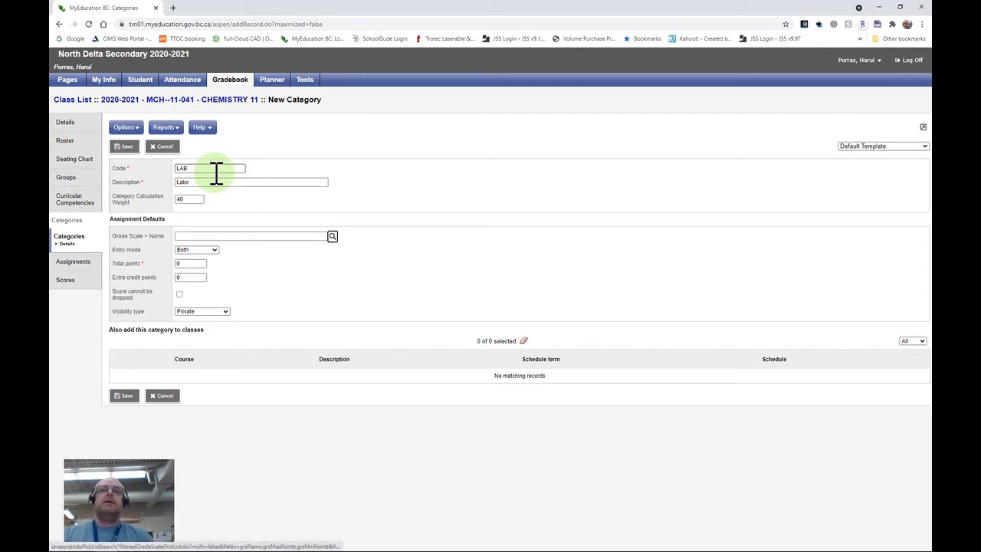
text(100)
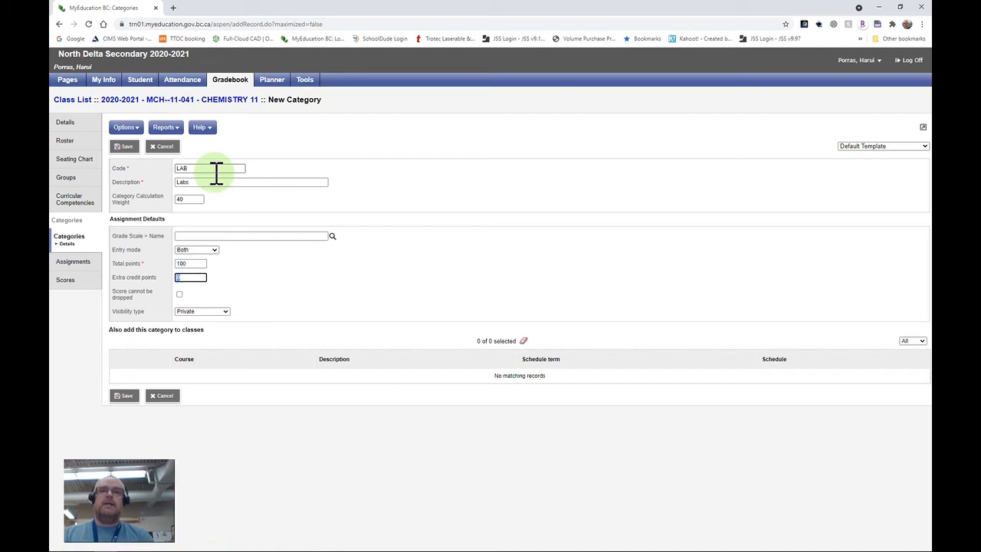
- Set the LAB category's visibility type to Public, save it and return to the category list
click(224, 313)
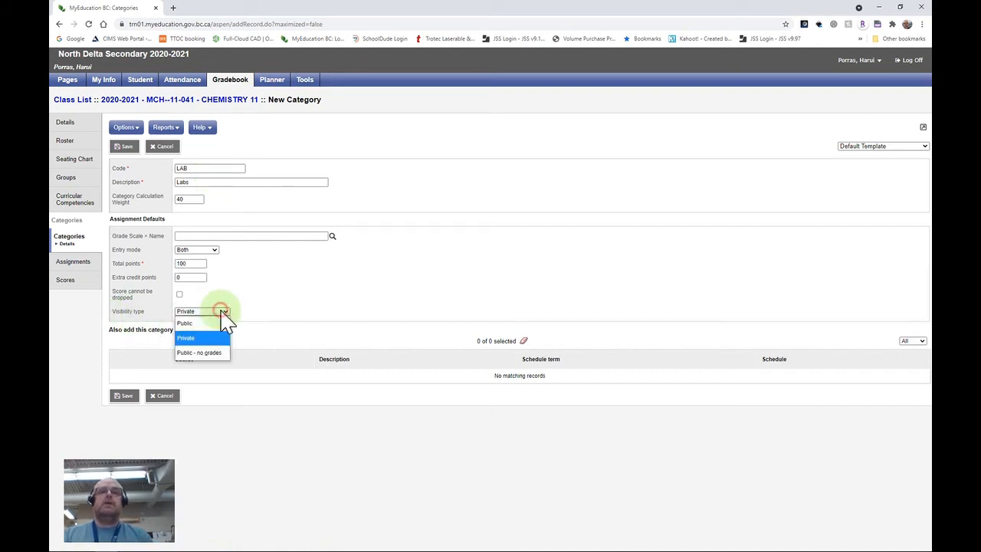
click(201, 323)
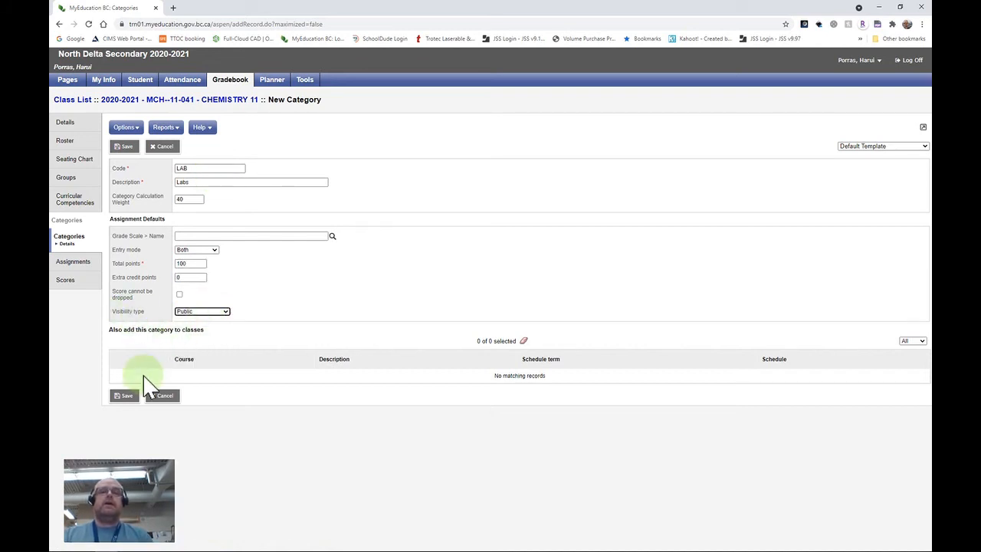
click(127, 396)
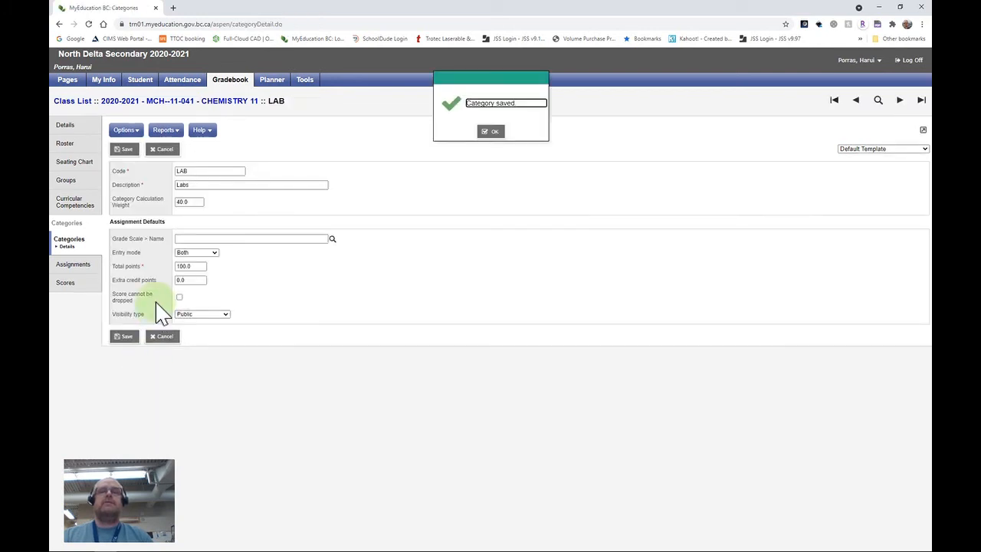
click(493, 131)
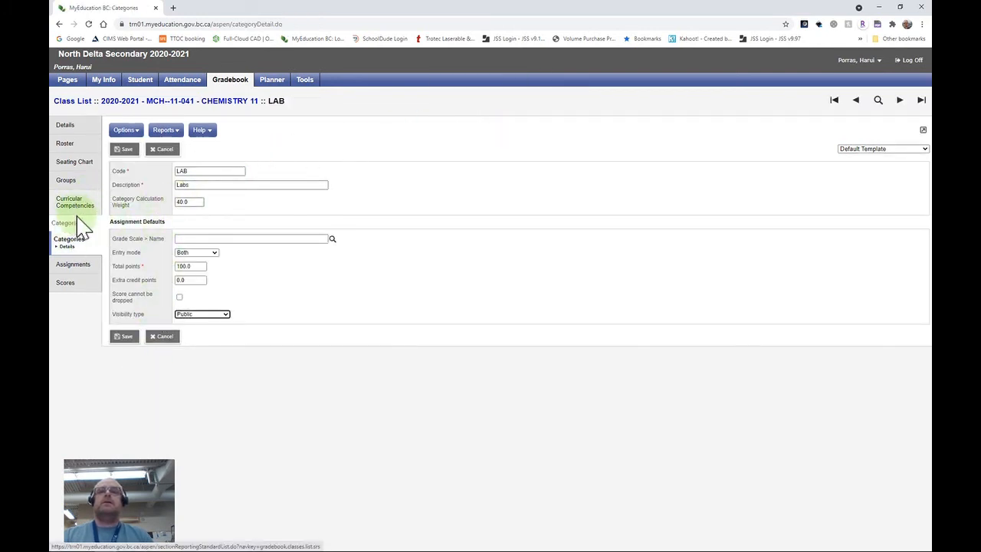
click(67, 239)
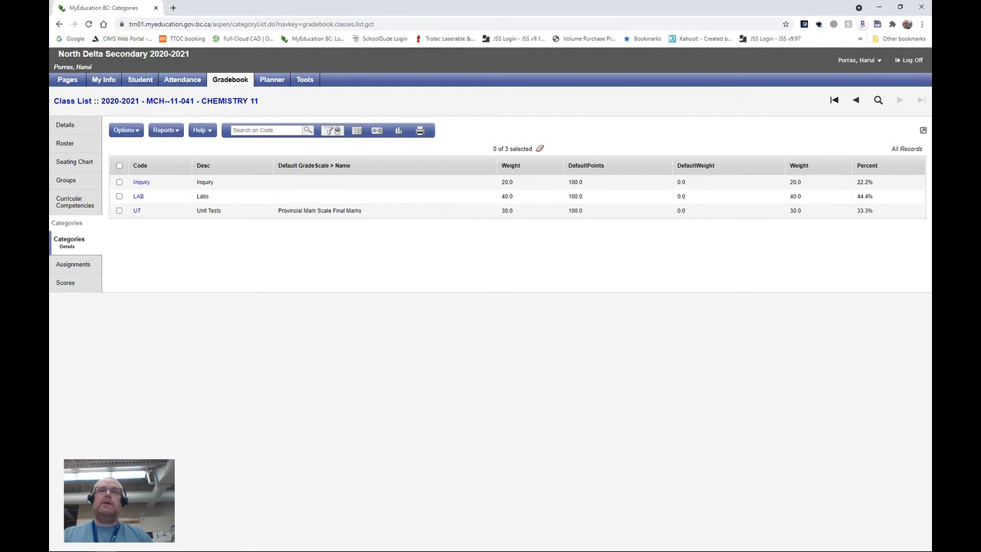
- Add another category with code Report, description Reports and a calculation weight of 10
click(137, 131)
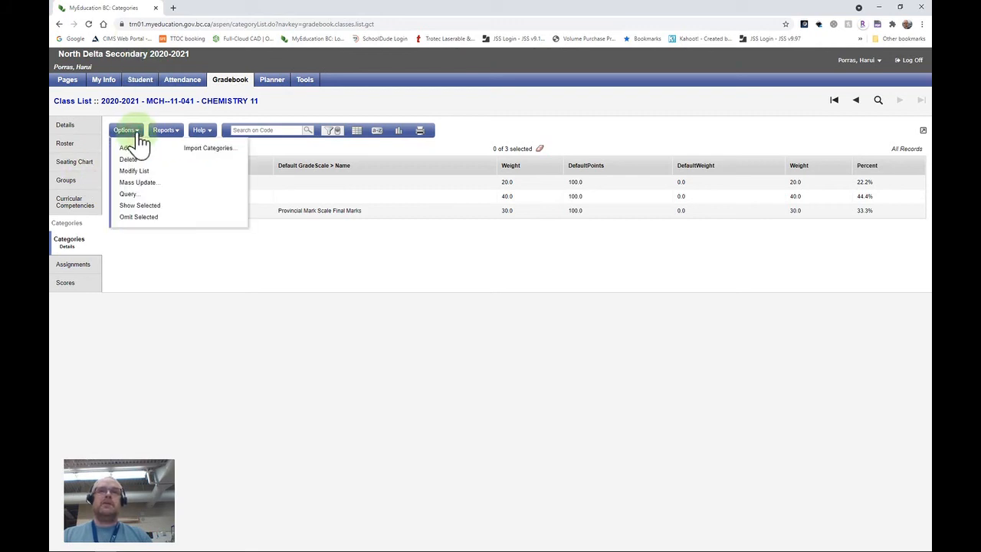
click(135, 149)
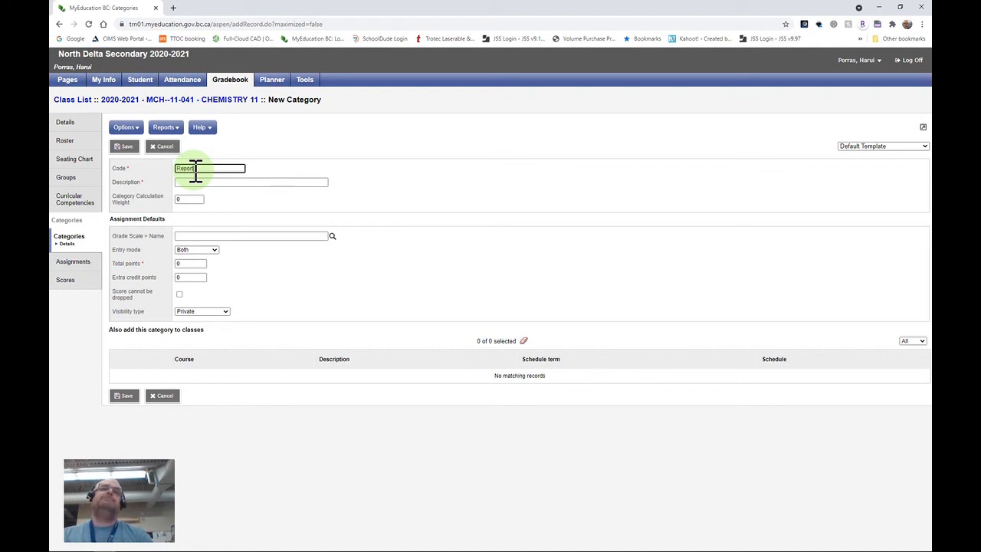
key(Tab)
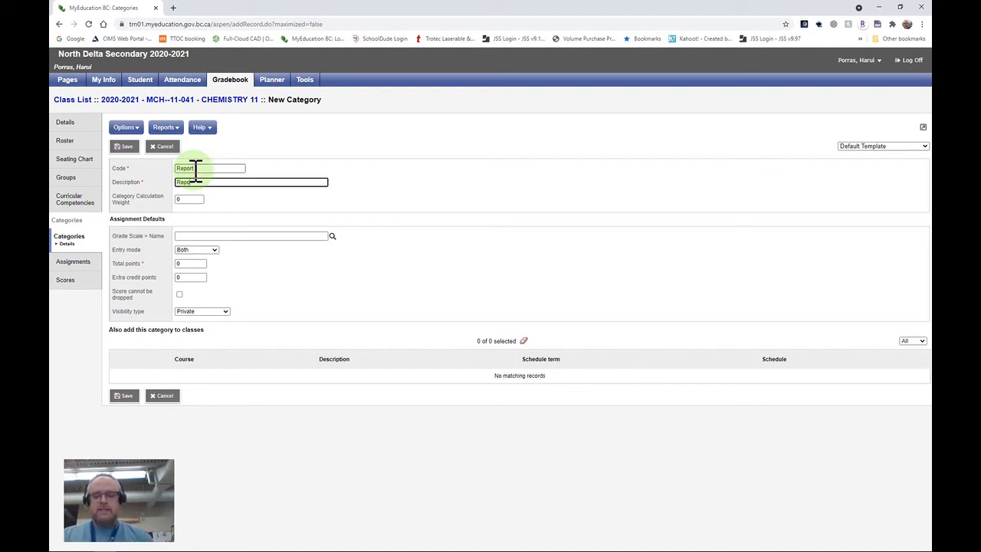
key(Tab)
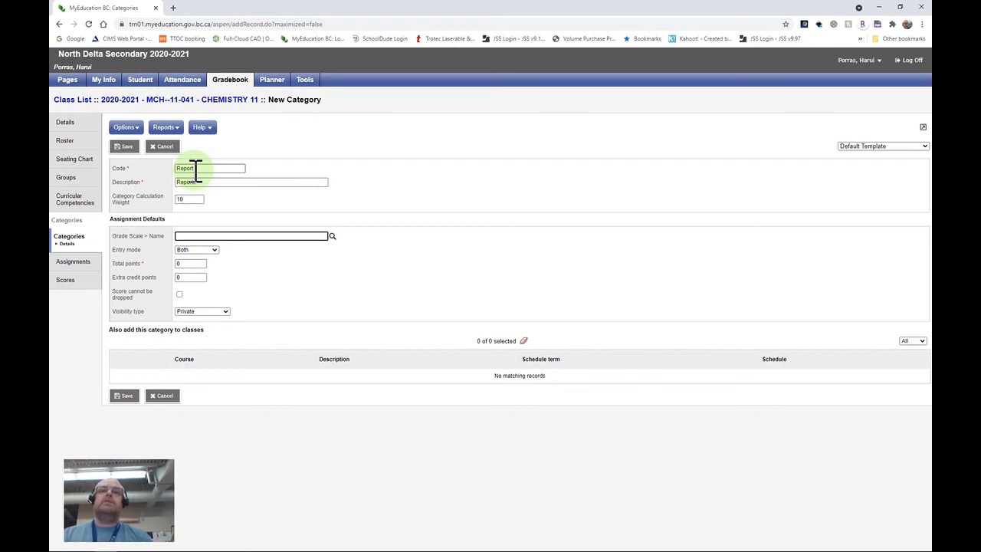
key(Tab)
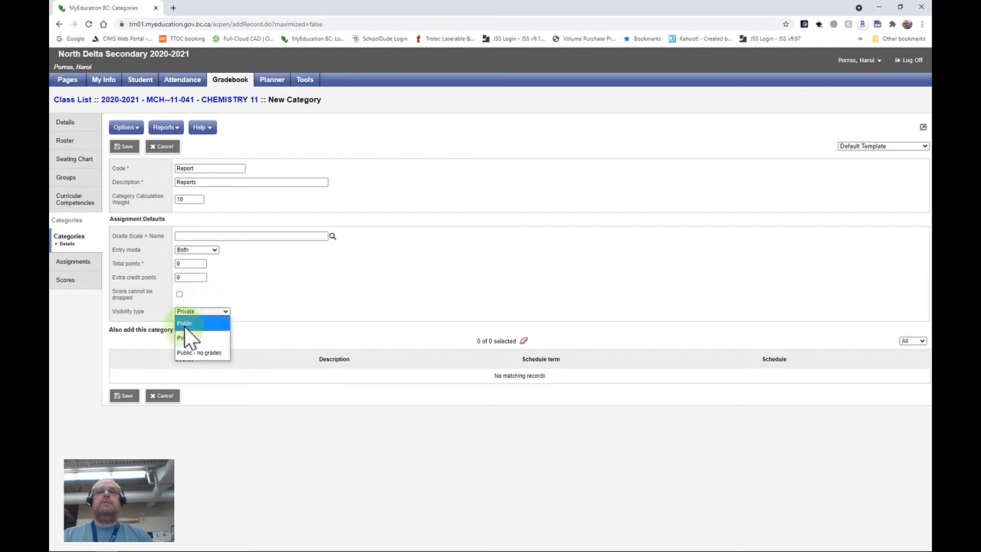
- Set the Report category's visibility type to Public, save it and return to the category list
click(186, 333)
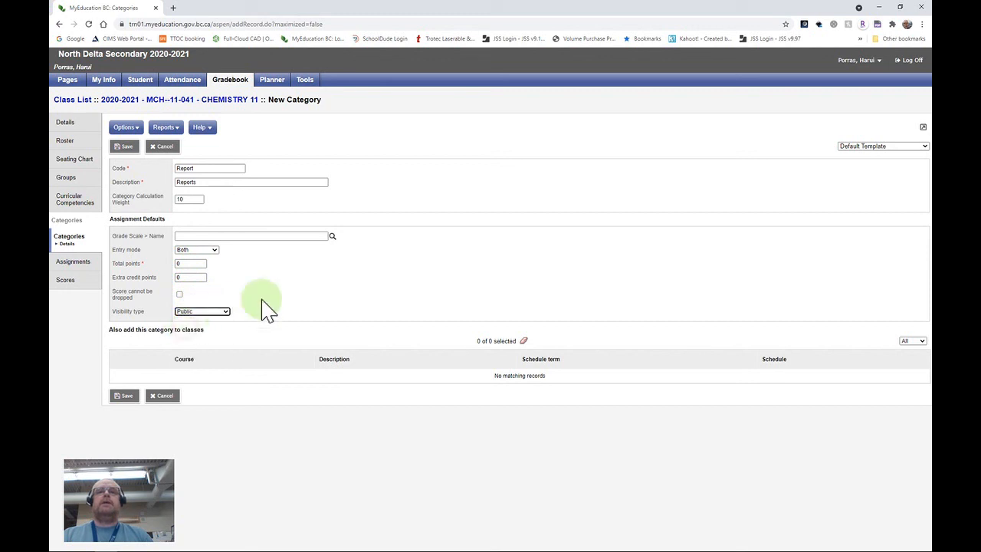
click(125, 396)
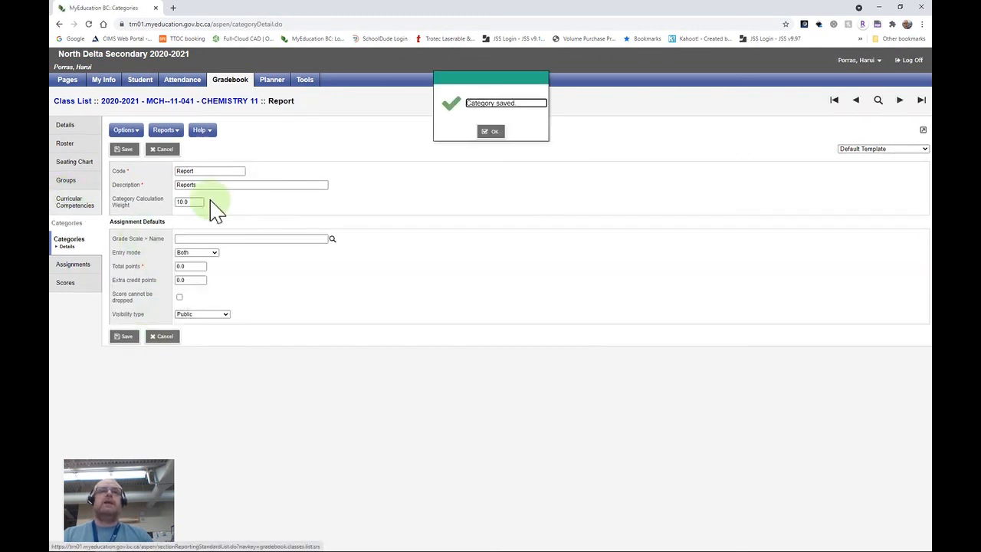
click(492, 132)
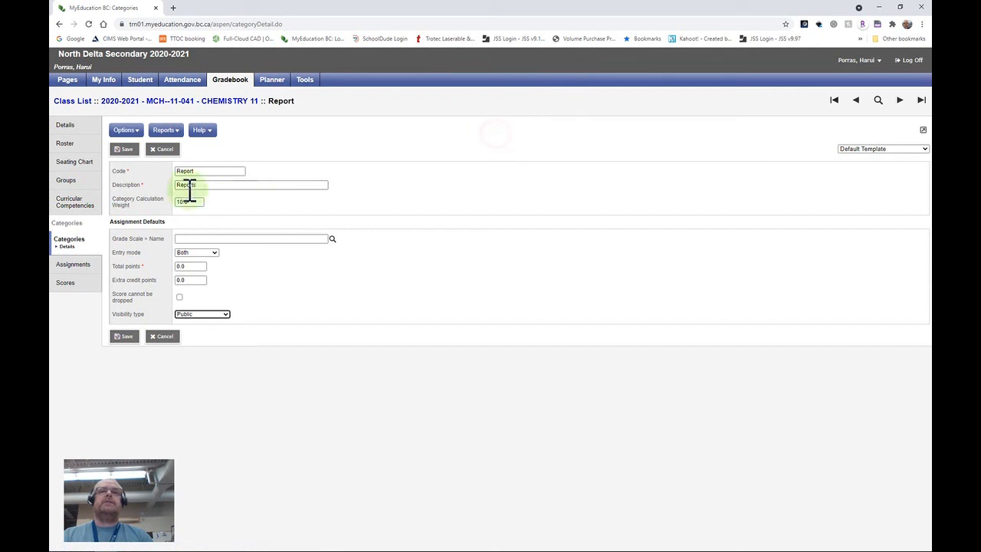
click(74, 241)
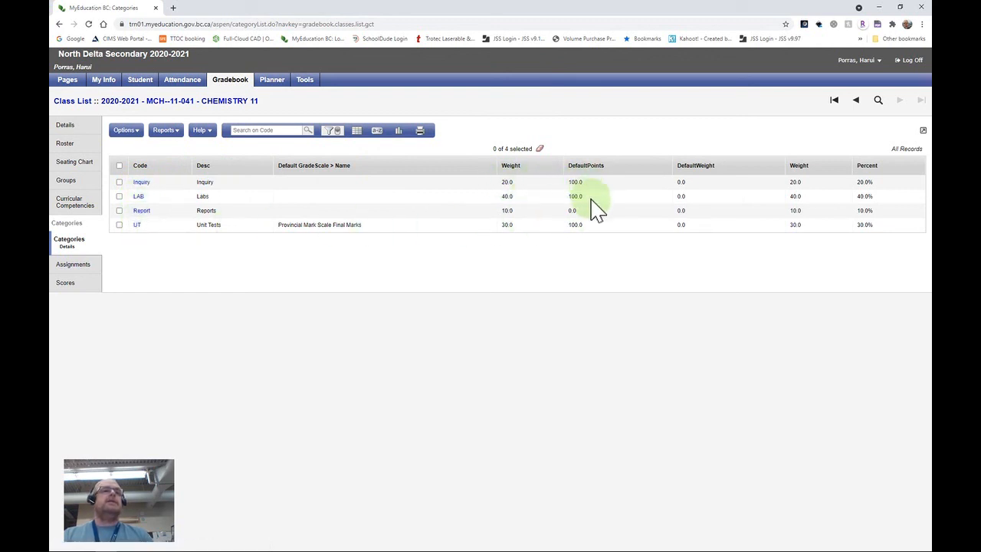
- Reopen the Report category, set its total points to 100, save it and return to the category list
click(141, 211)
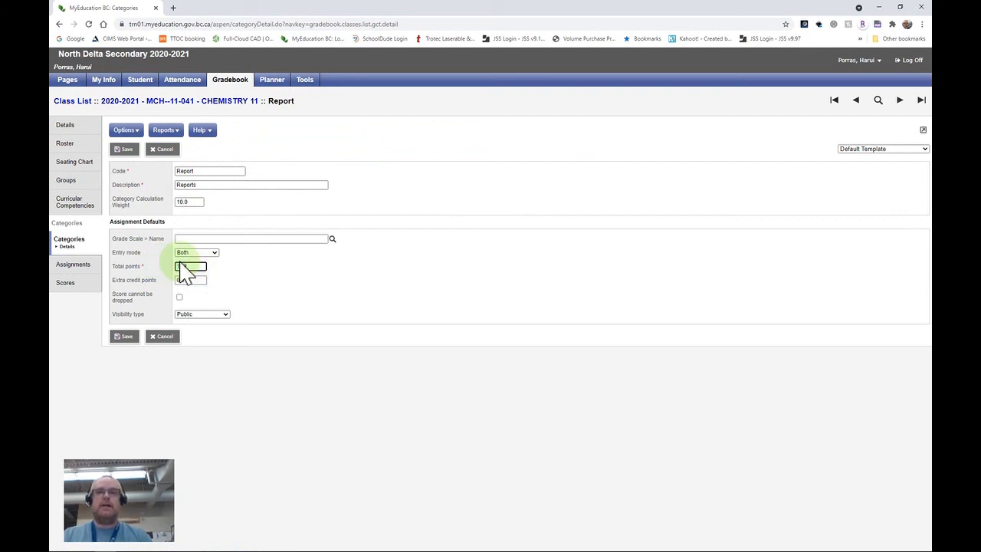
click(125, 337)
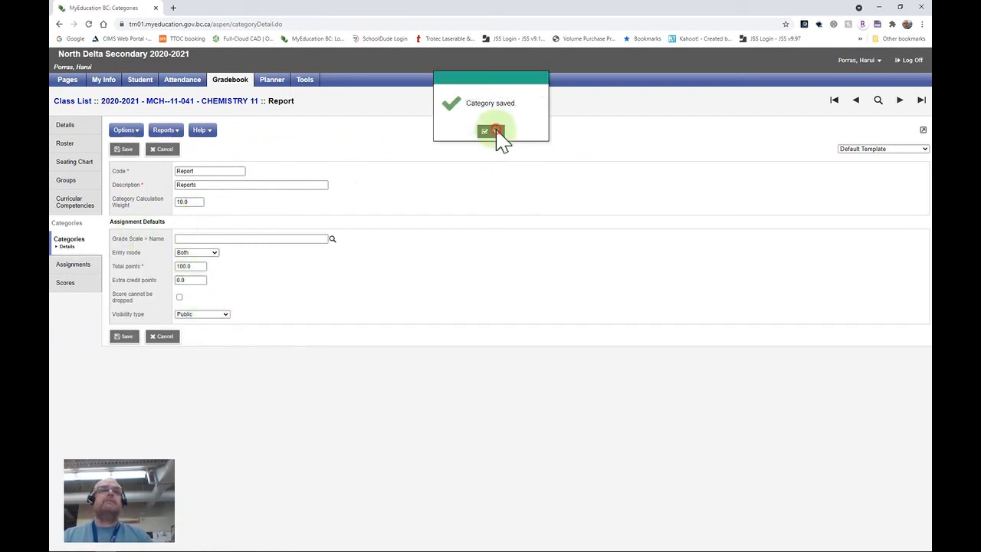
click(497, 131)
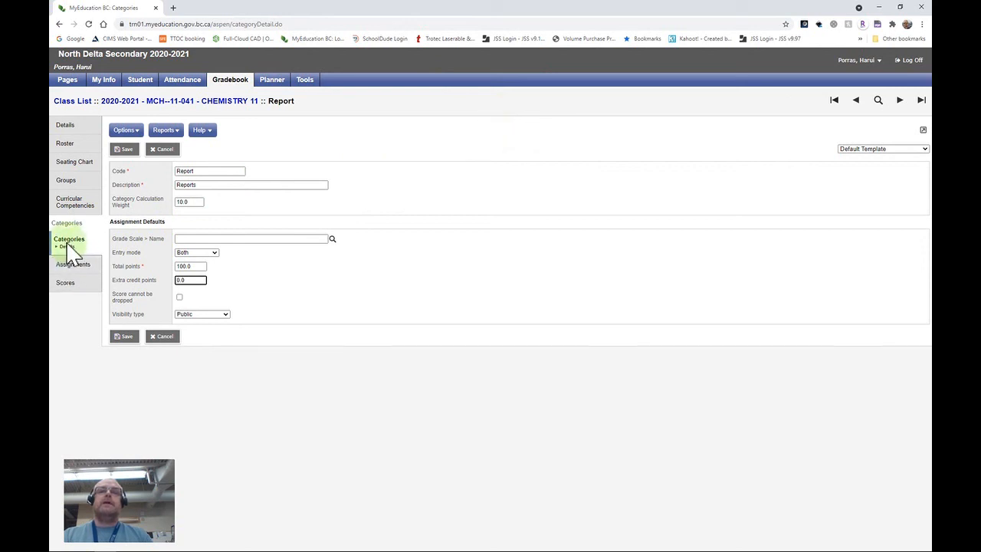
click(67, 244)
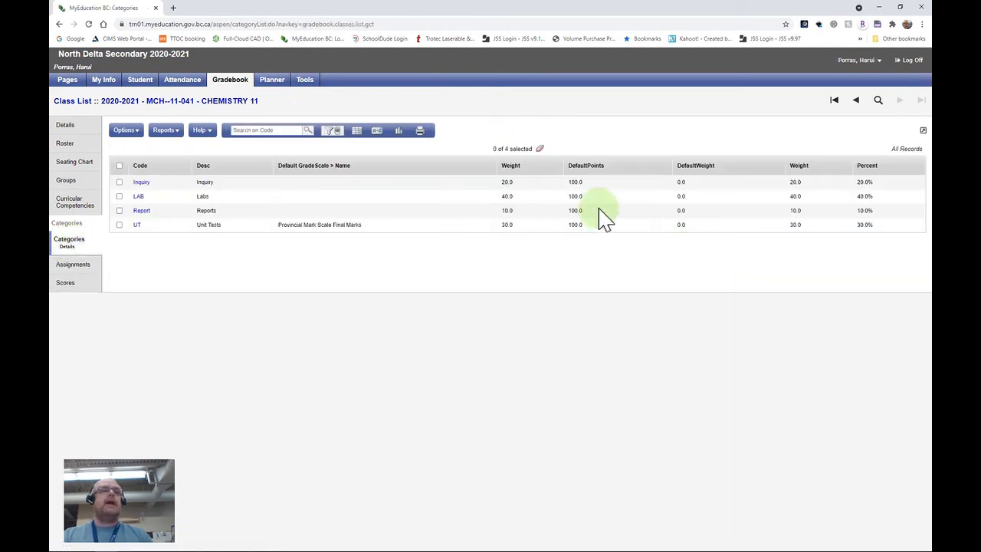